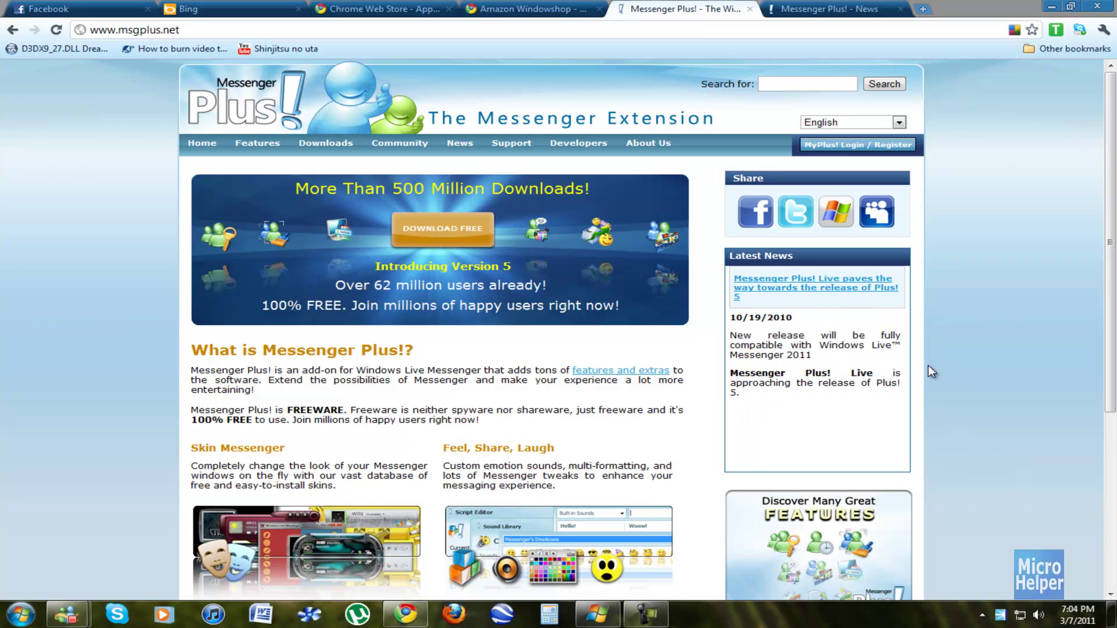
# Step: Review the Messenger Plus! home page and the news article announcing the general release of Plus! 5, and put the browser away
pyautogui.click(884, 378)
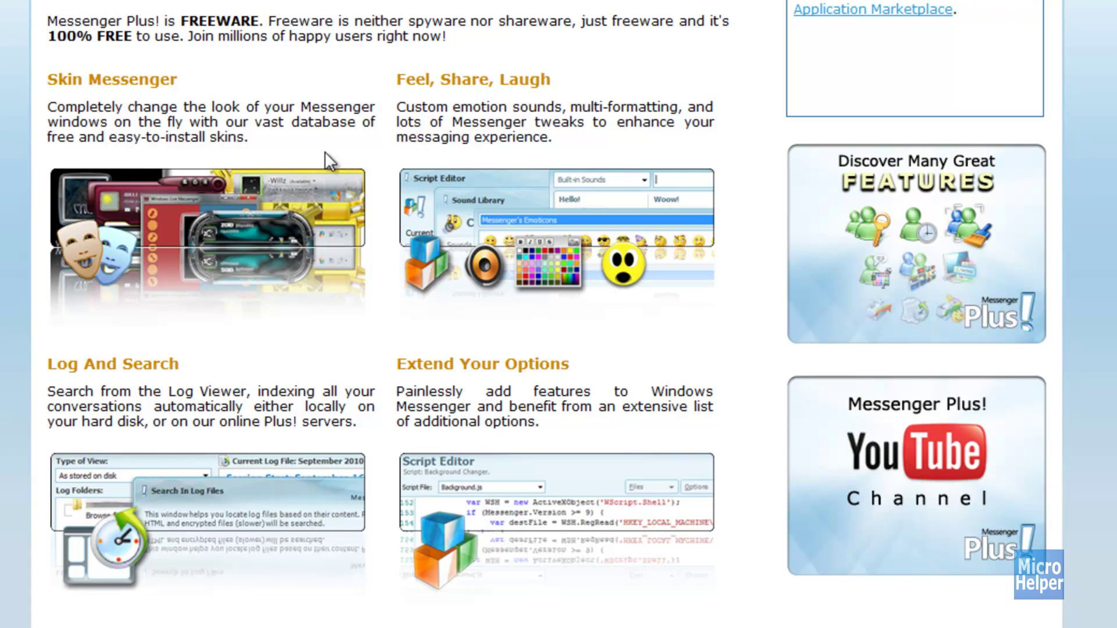
pyautogui.scroll(-3, 17, 424)
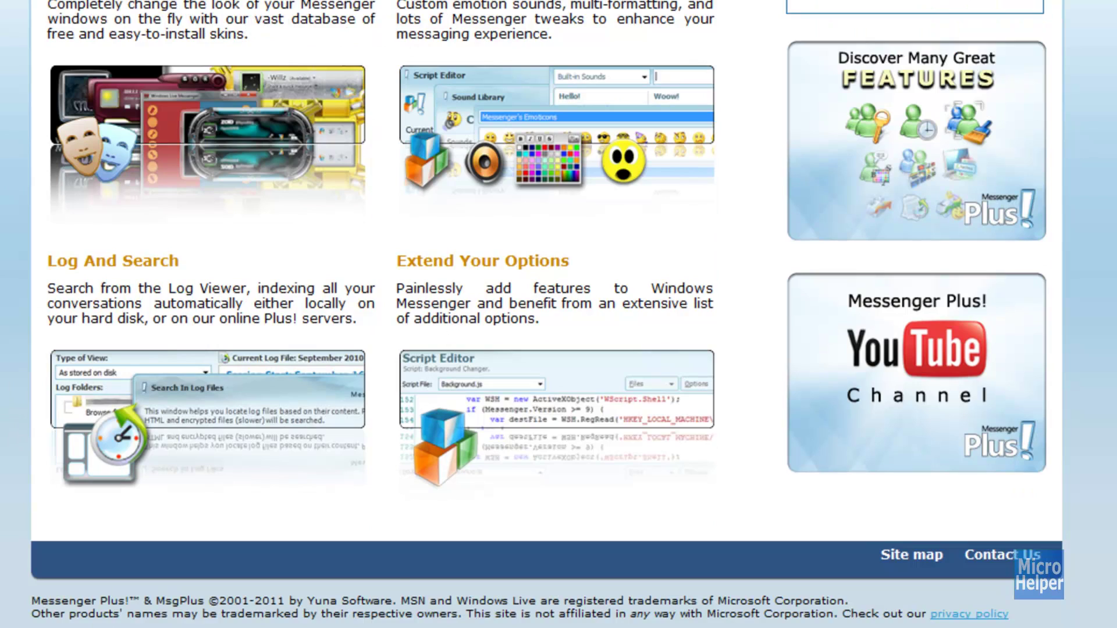
pyautogui.scroll(12, 547, 314)
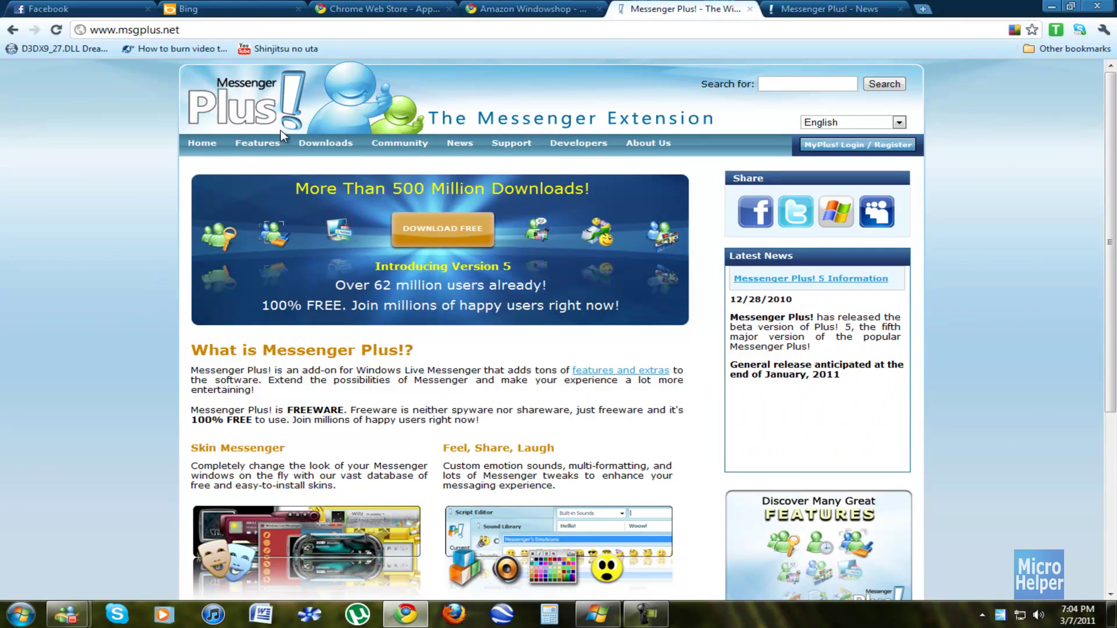
pyautogui.click(792, 9)
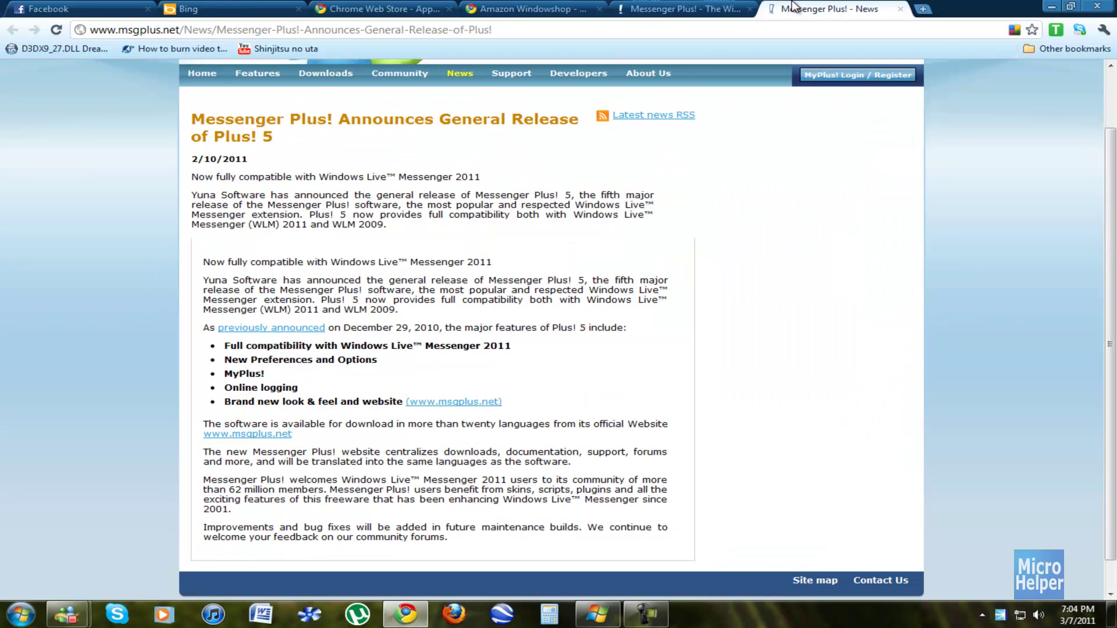
pyautogui.click(404, 608)
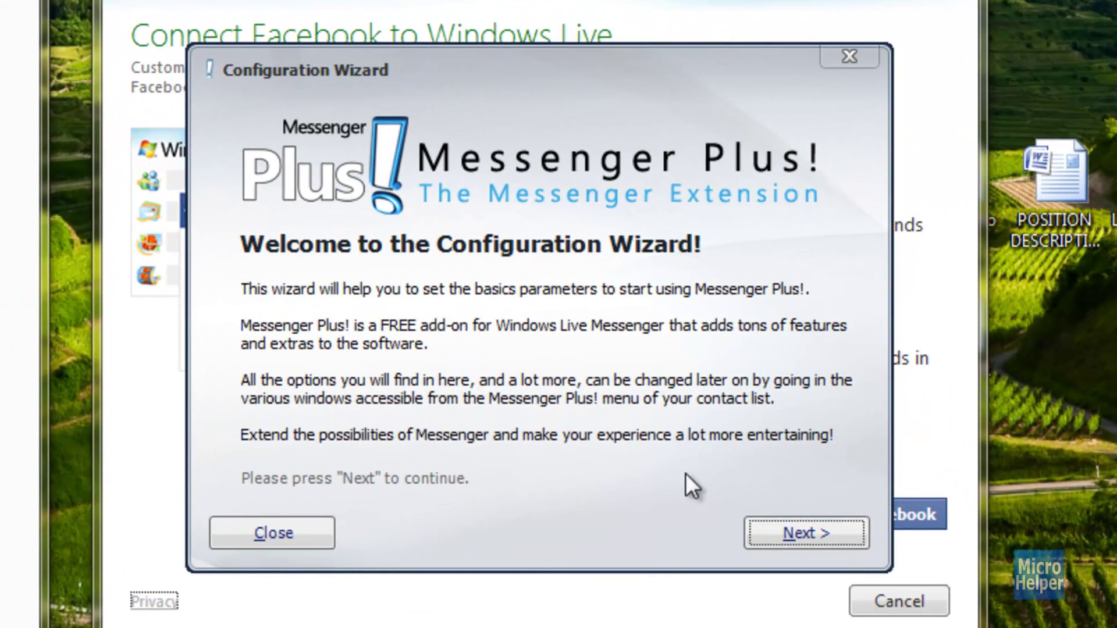
# Step: Advance through the Configuration Wizard to the update options and disable Messenger Plus! update notifications, confirming the choice
pyautogui.click(818, 534)
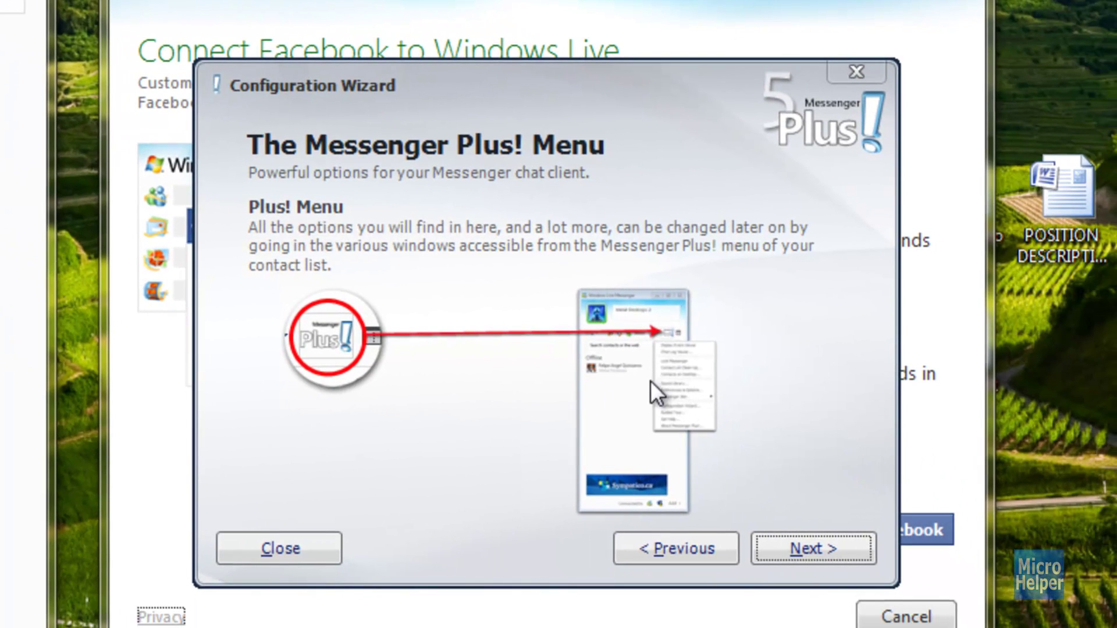
pyautogui.click(823, 535)
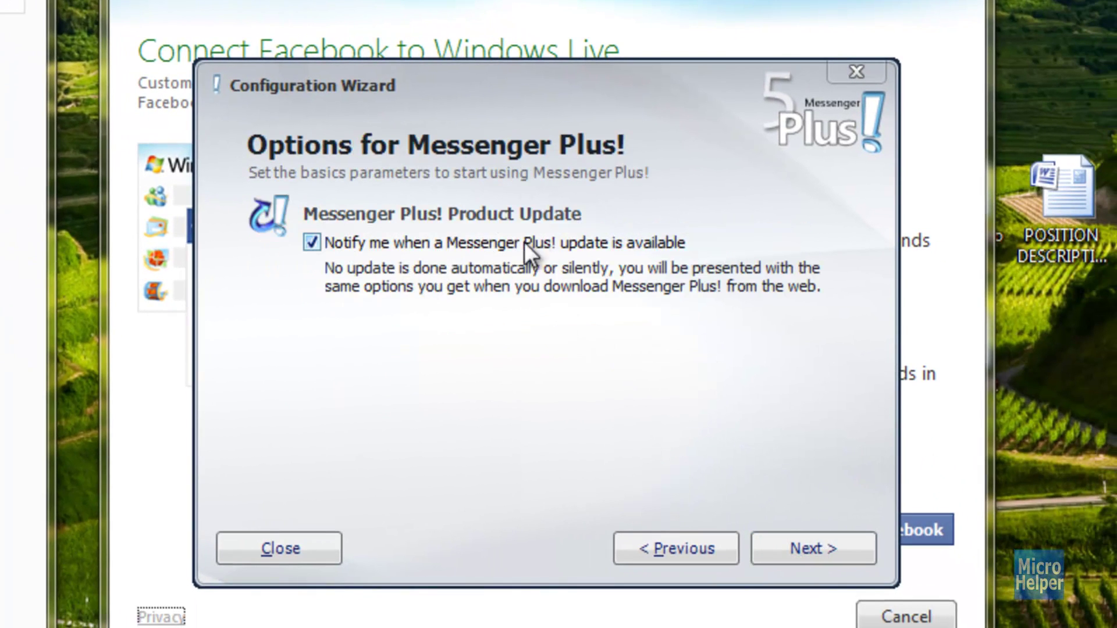
pyautogui.click(801, 539)
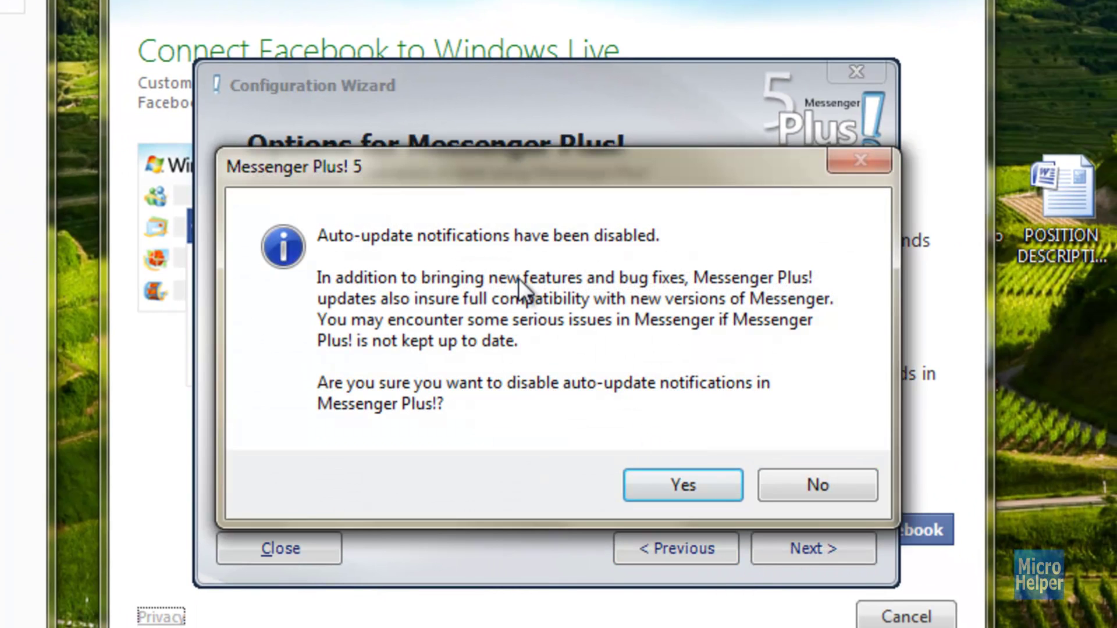
pyautogui.click(646, 484)
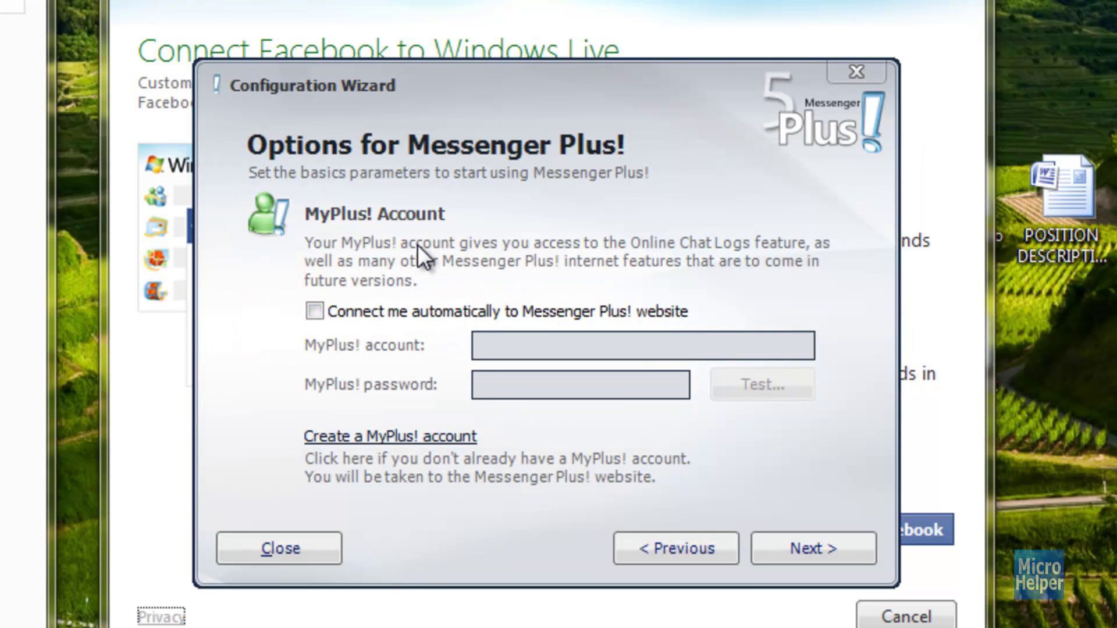
# Step: Complete the Configuration Wizard without connecting a MyPlus! account, and launch the Quick Features Tour
pyautogui.click(390, 437)
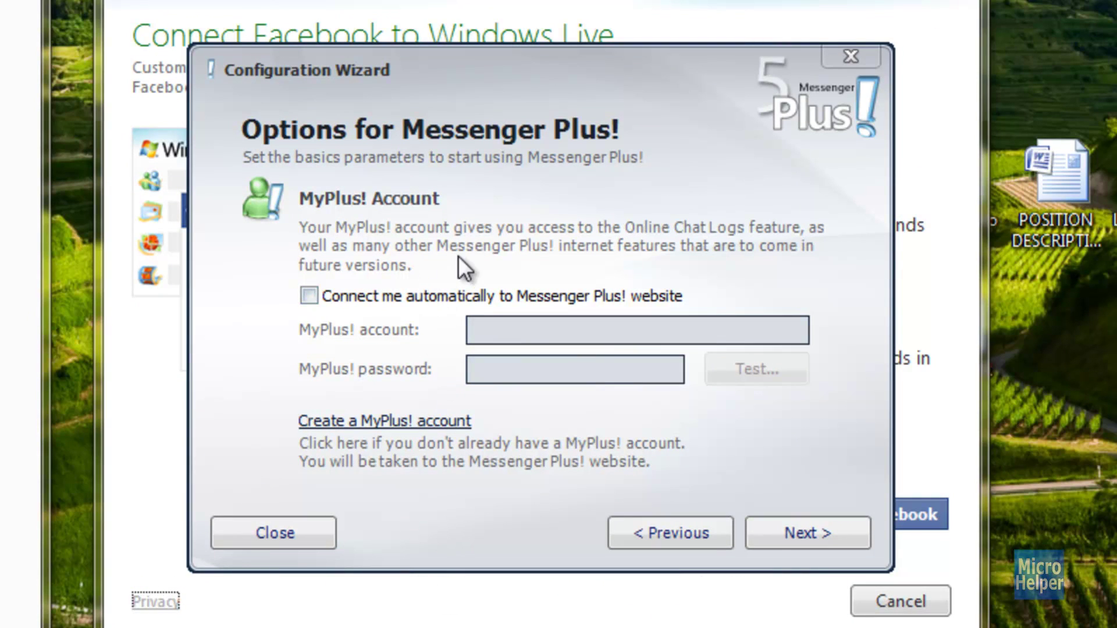
pyautogui.click(823, 542)
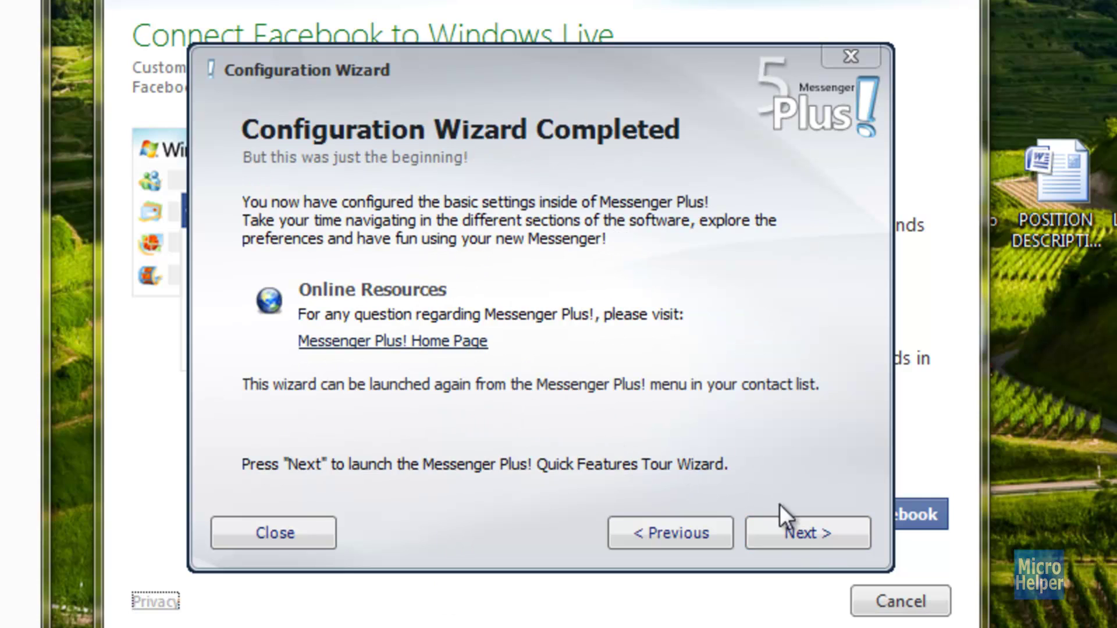
pyautogui.click(781, 519)
pyautogui.click(815, 539)
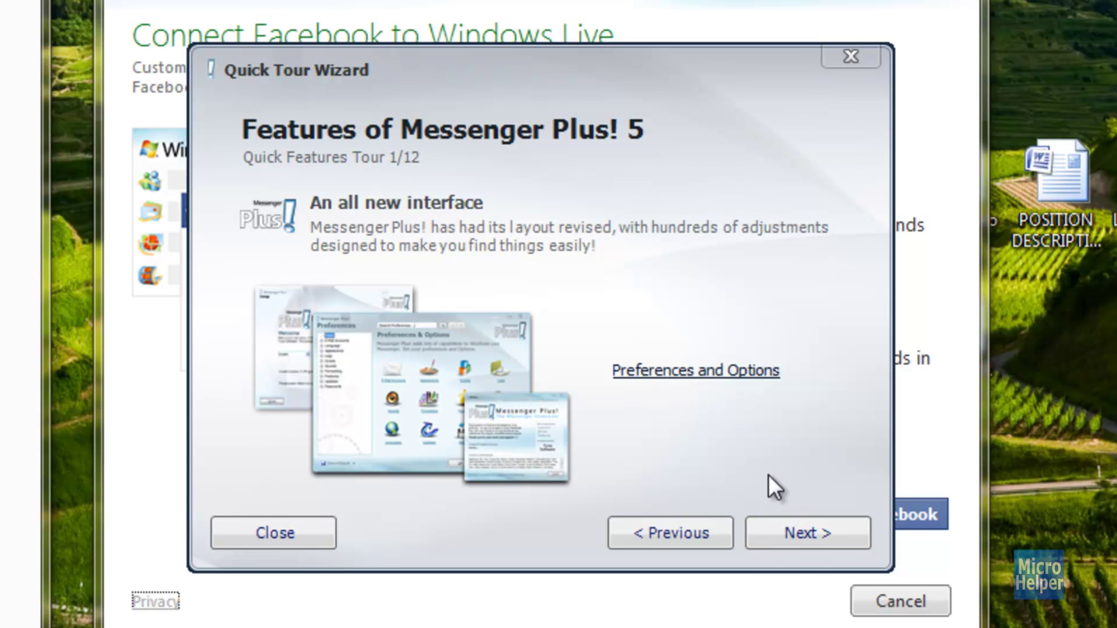
# Step: Go through the Quick Features Tour to its end and cancel connecting Facebook to Windows Live
pyautogui.click(797, 527)
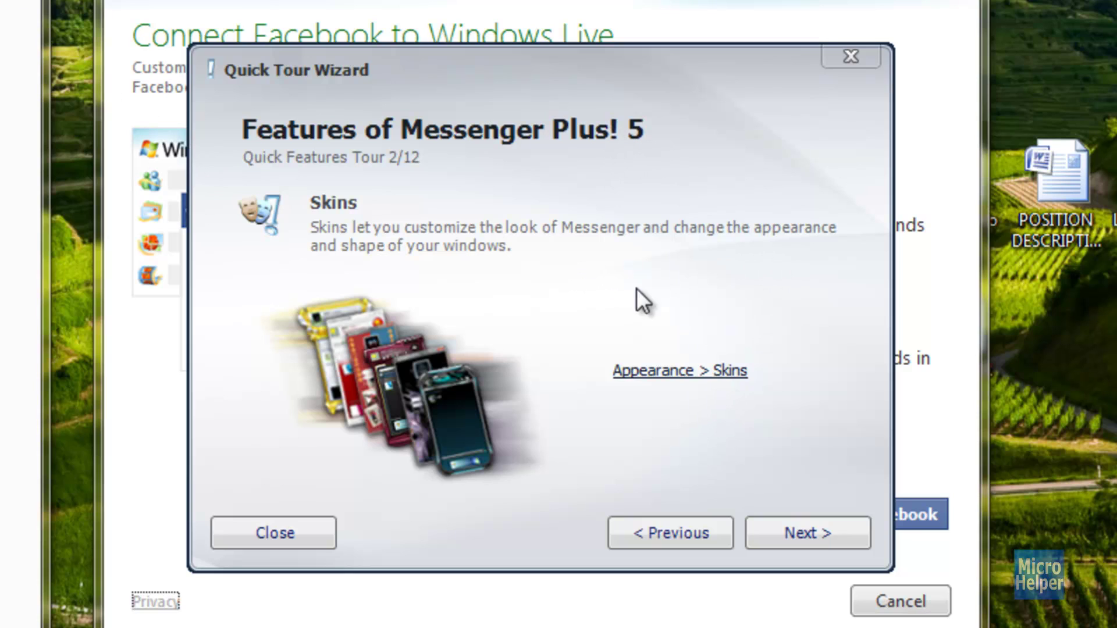
pyautogui.click(830, 530)
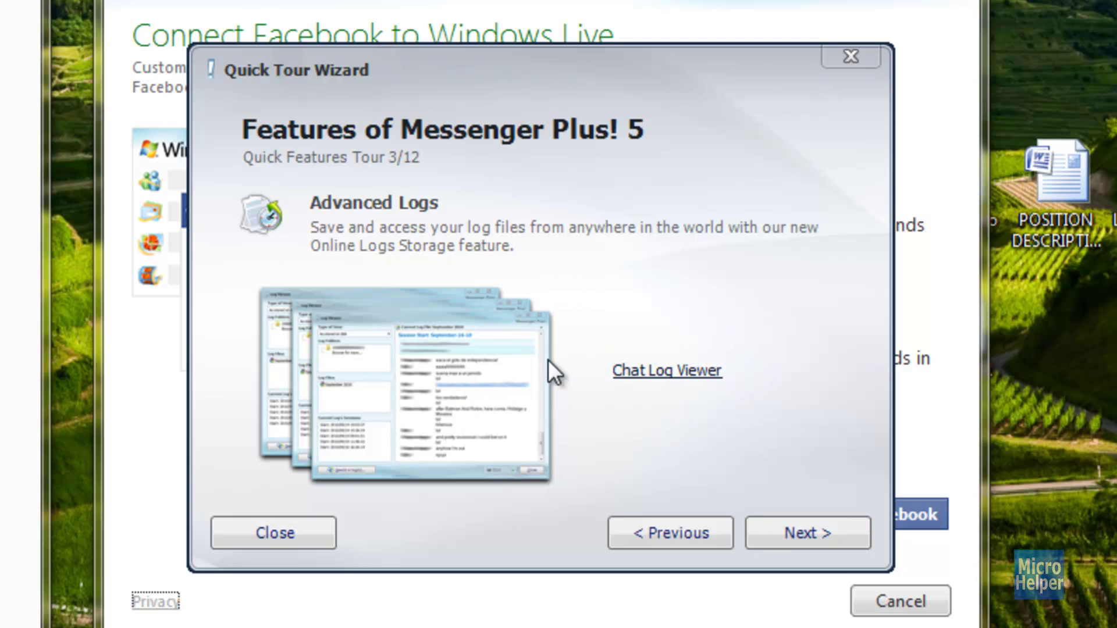
pyautogui.click(813, 521)
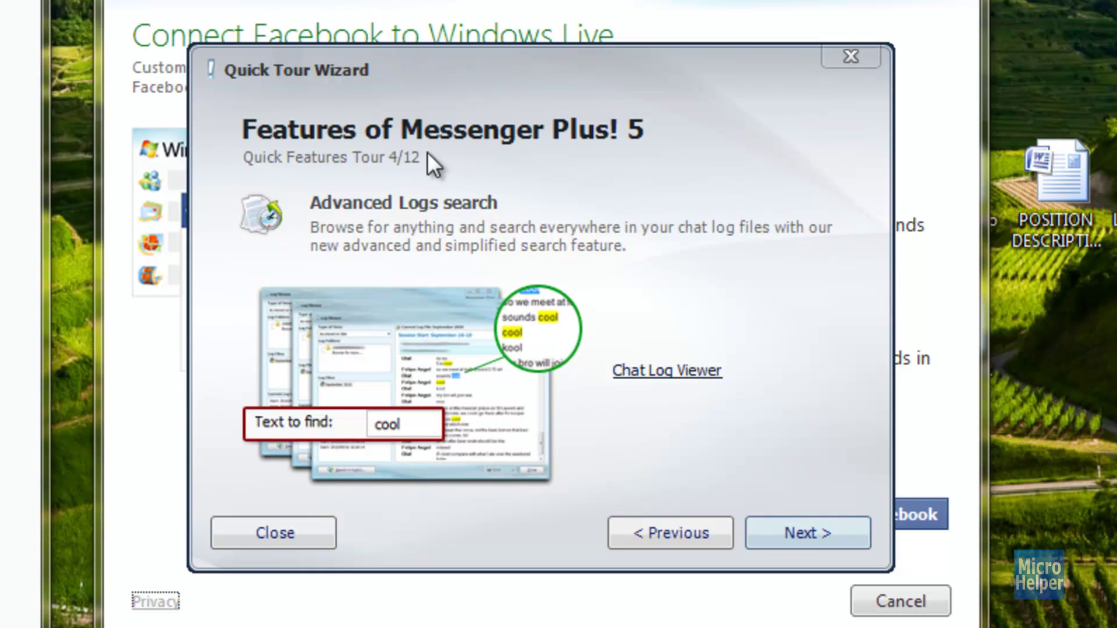
pyautogui.click(804, 541)
pyautogui.click(794, 540)
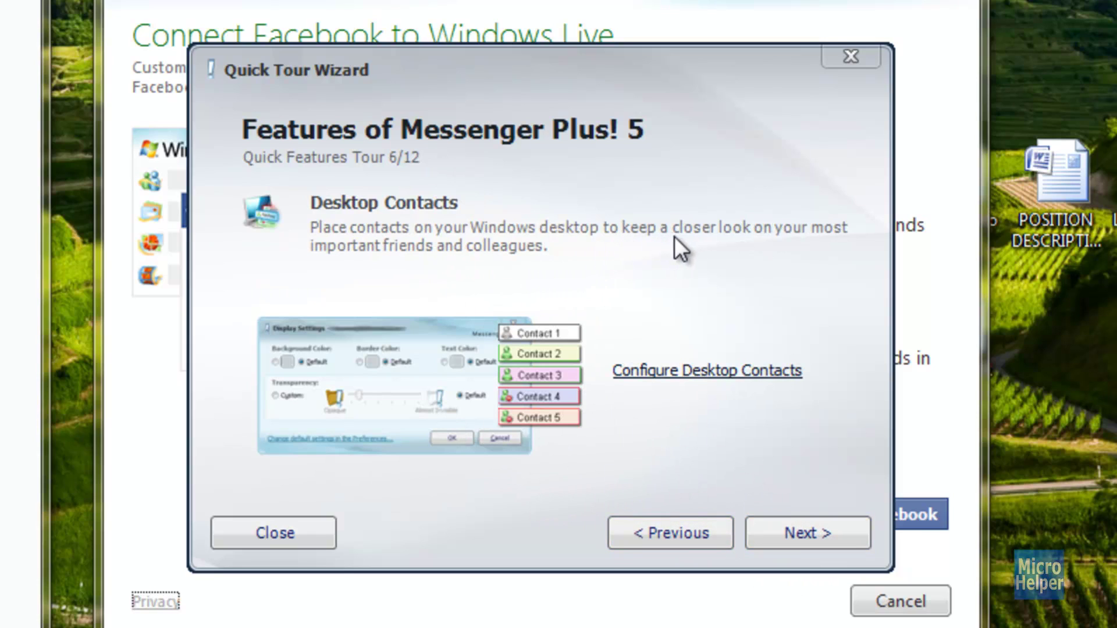
pyautogui.click(757, 532)
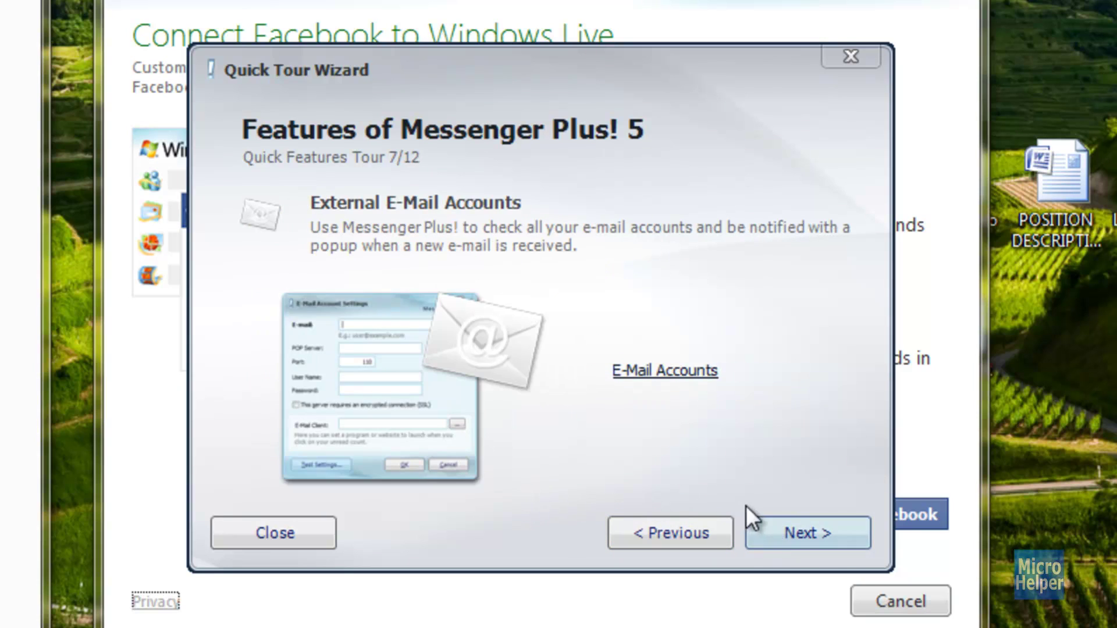
pyautogui.click(787, 537)
pyautogui.click(790, 537)
pyautogui.click(790, 536)
pyautogui.click(790, 535)
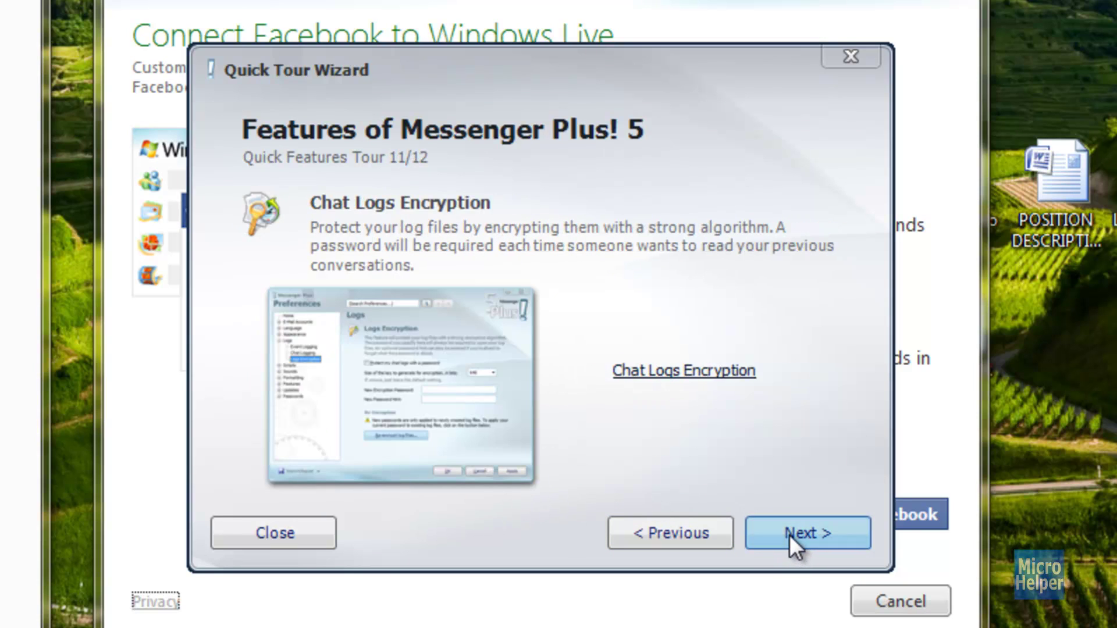
pyautogui.click(790, 536)
pyautogui.click(791, 533)
pyautogui.click(791, 533)
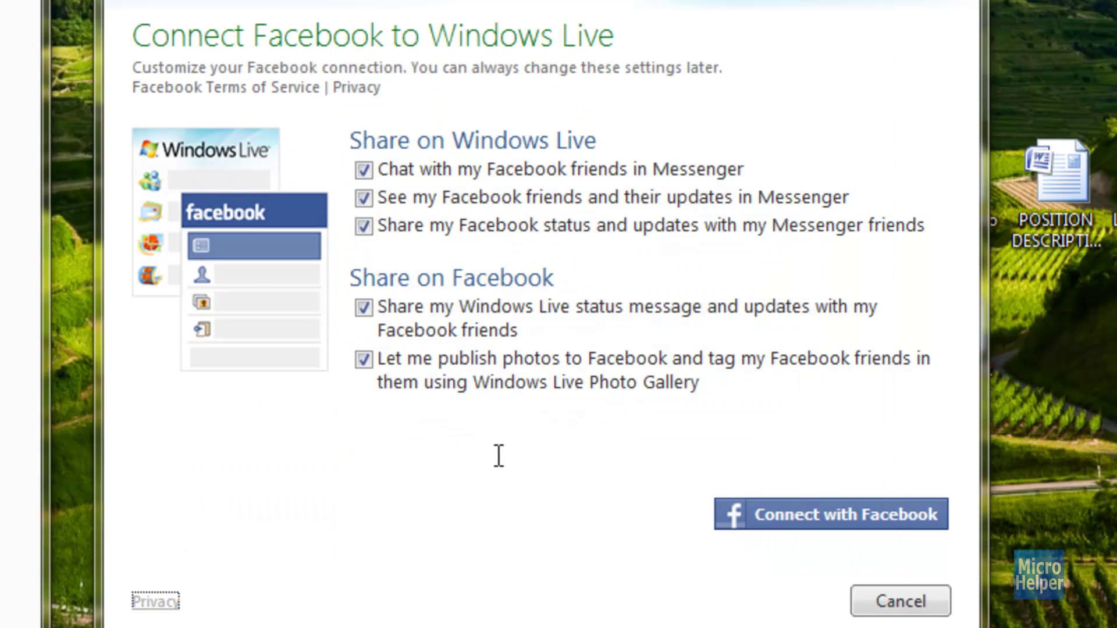
pyautogui.click(900, 601)
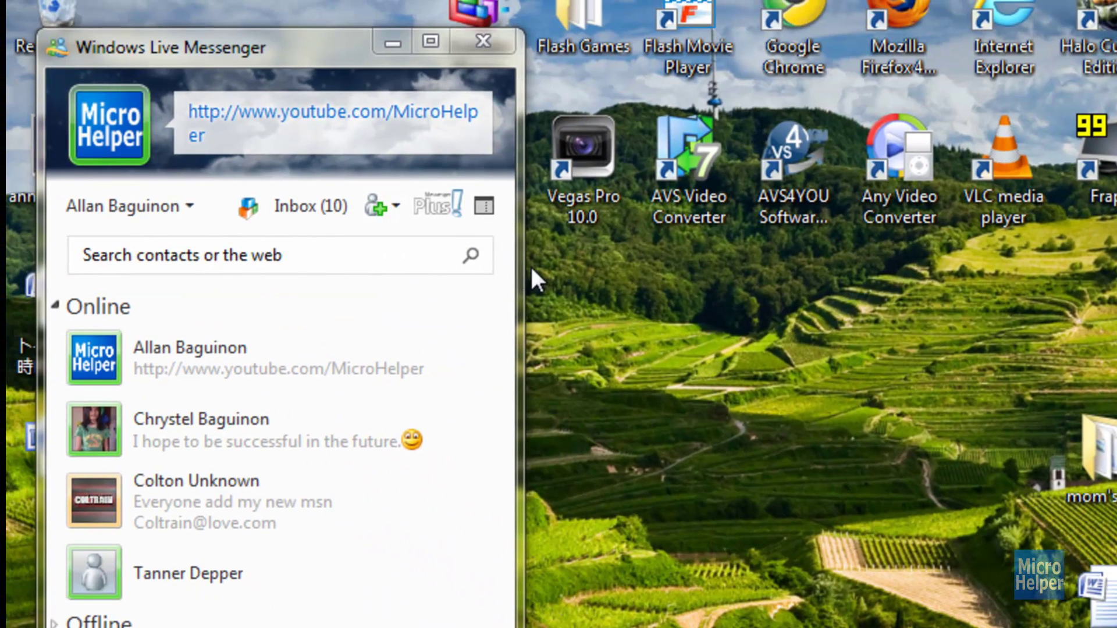
# Step: Open the Messenger Plus! Sound Library, look at the choices for adding a new sound, and close it
pyautogui.click(435, 211)
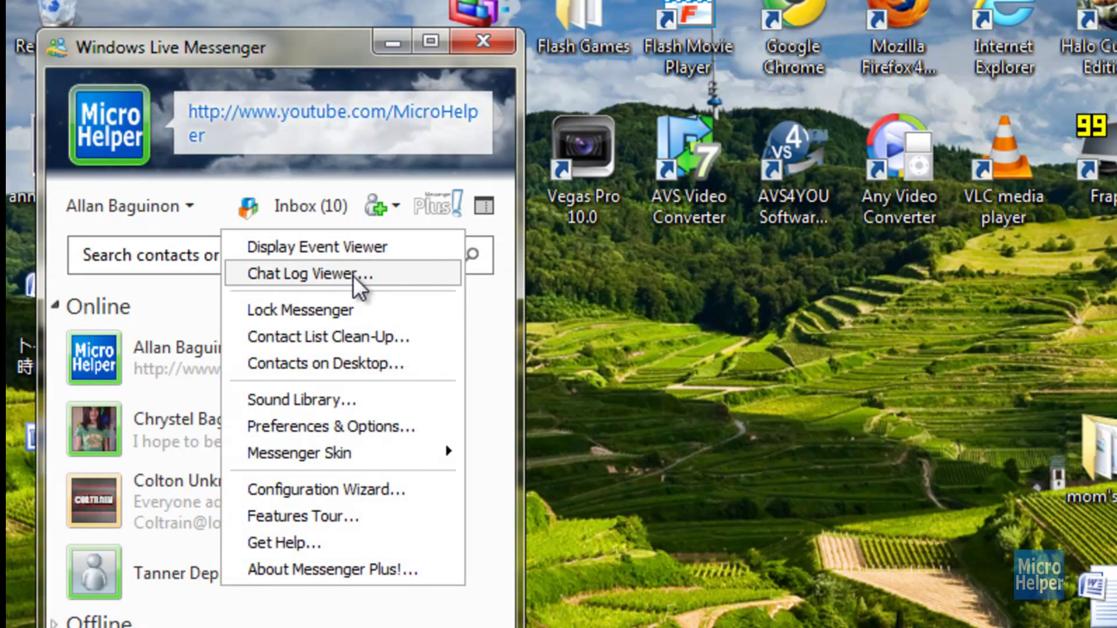
pyautogui.click(320, 401)
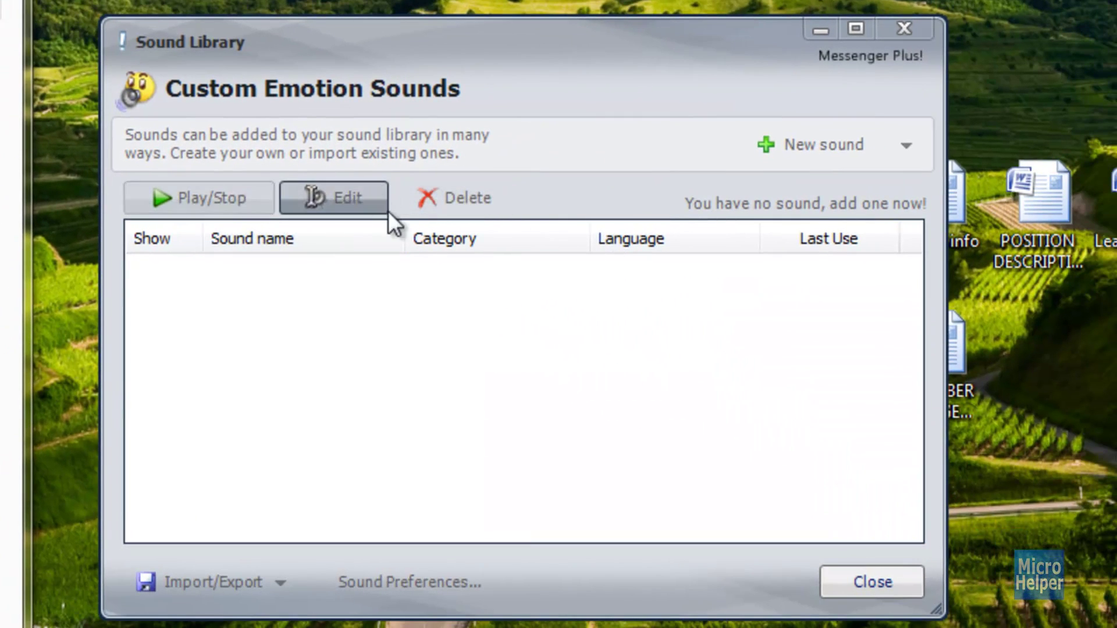
pyautogui.click(823, 142)
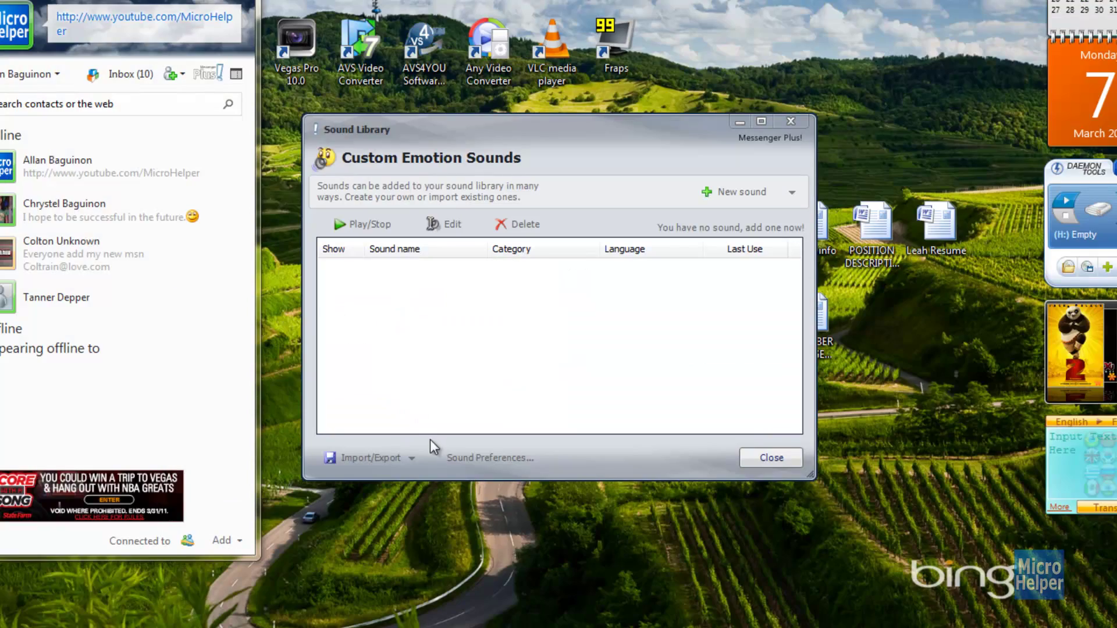
pyautogui.press('Escape')
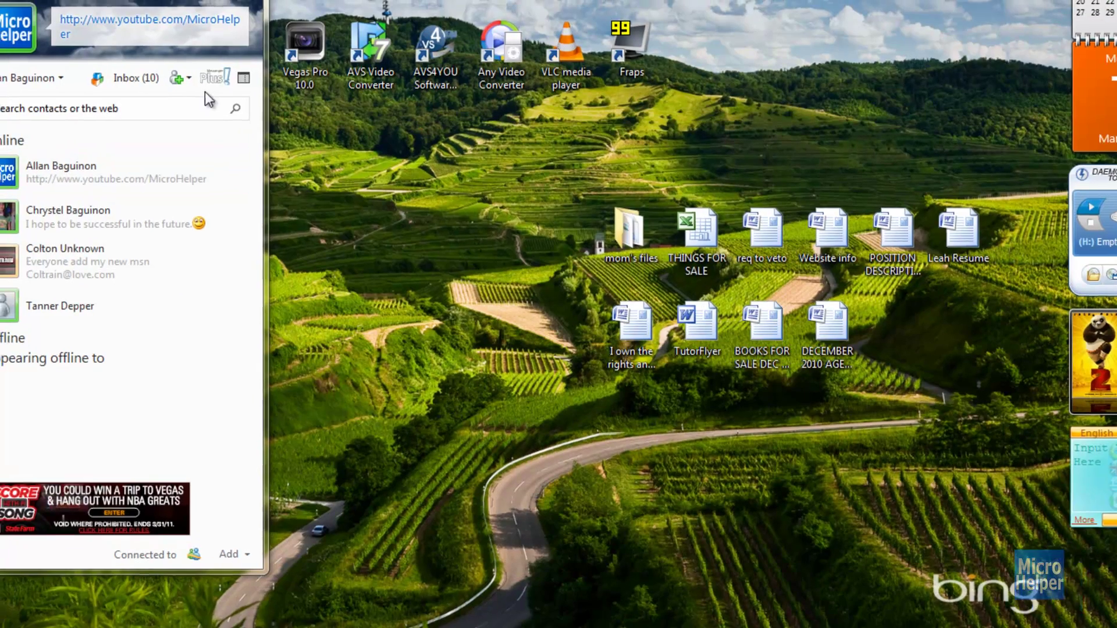
# Step: Open the online page for getting new Messenger skins and browse the first page of skins sorted by latest
pyautogui.click(208, 76)
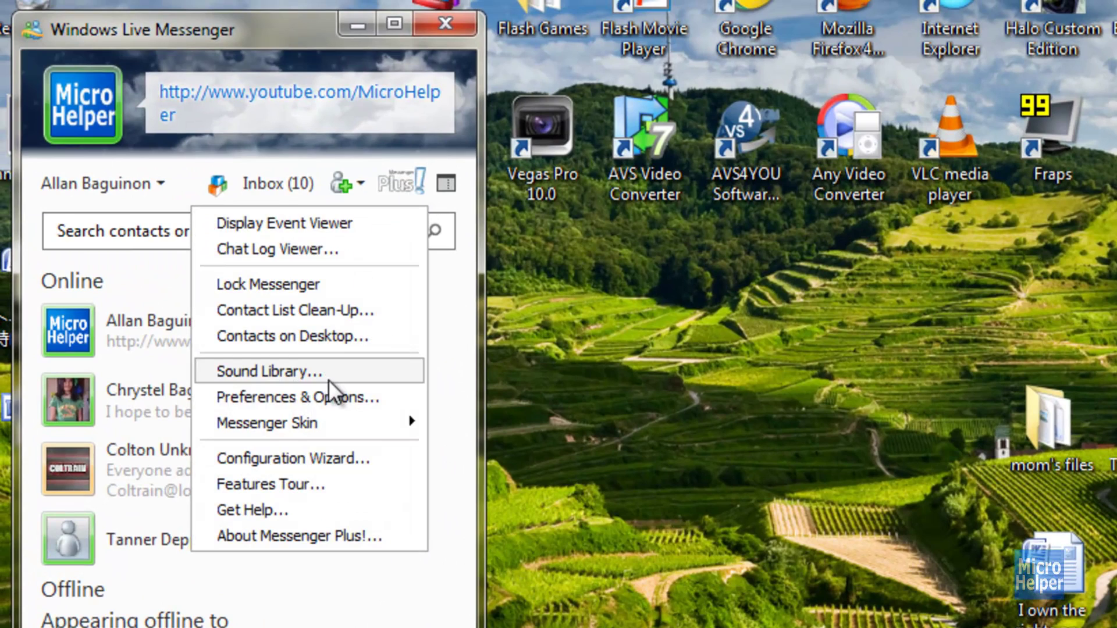
pyautogui.moveTo(323, 420)
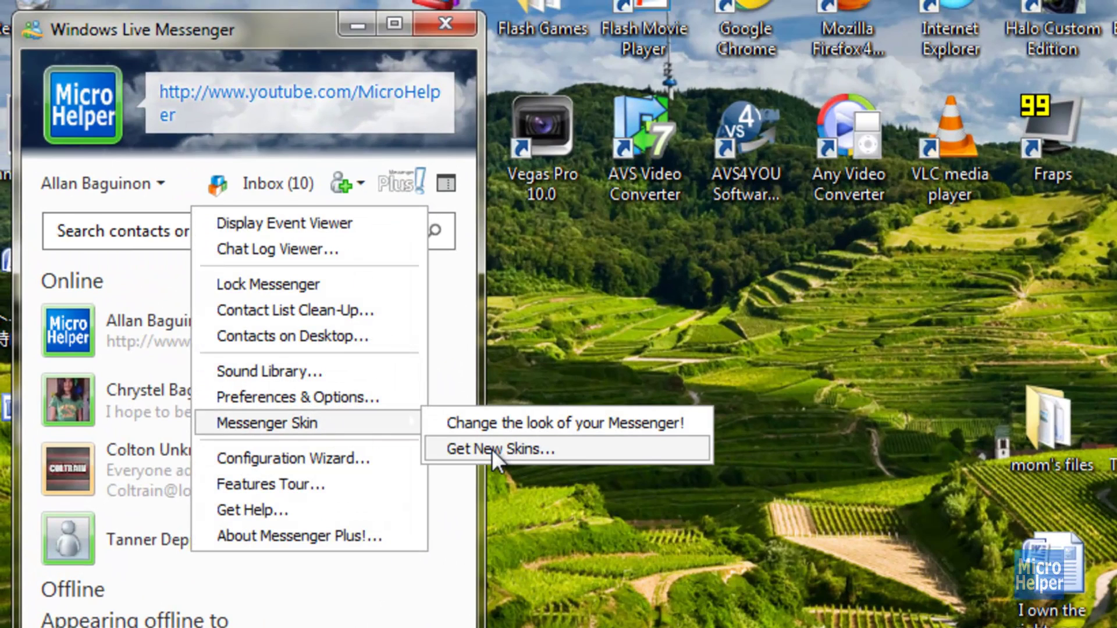
pyautogui.click(500, 446)
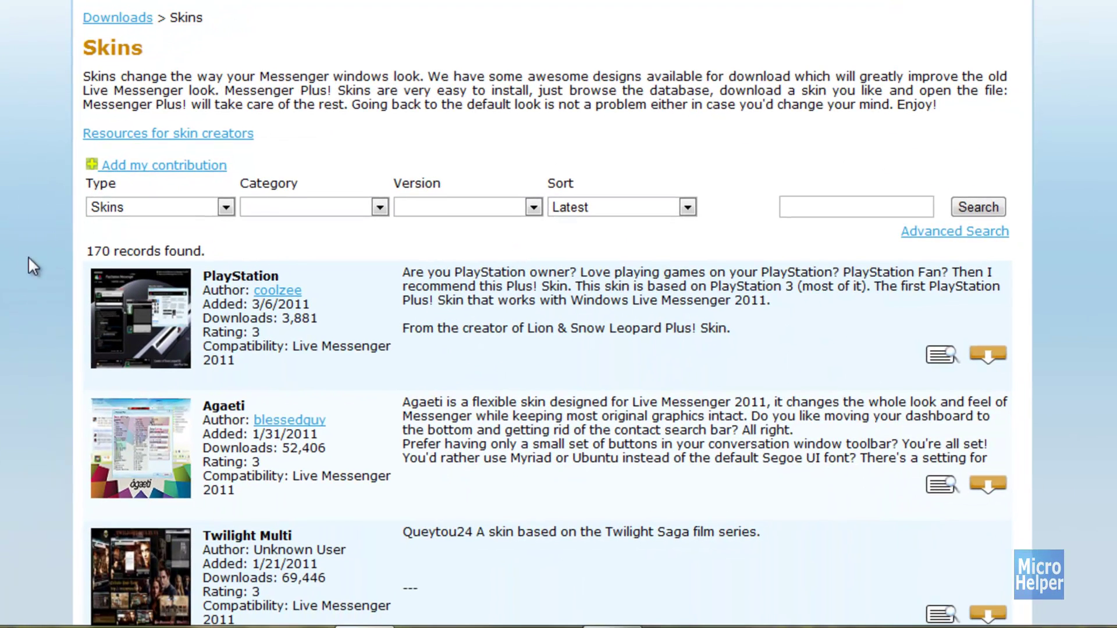
pyautogui.scroll(-3, 6, 261)
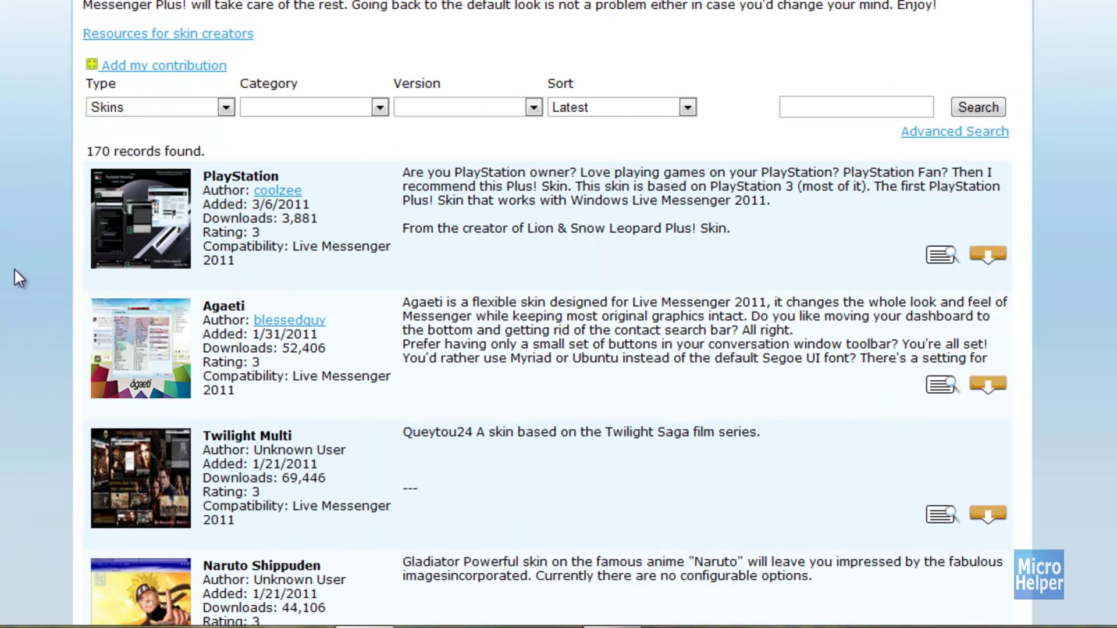
pyautogui.scroll(-6, 4, 264)
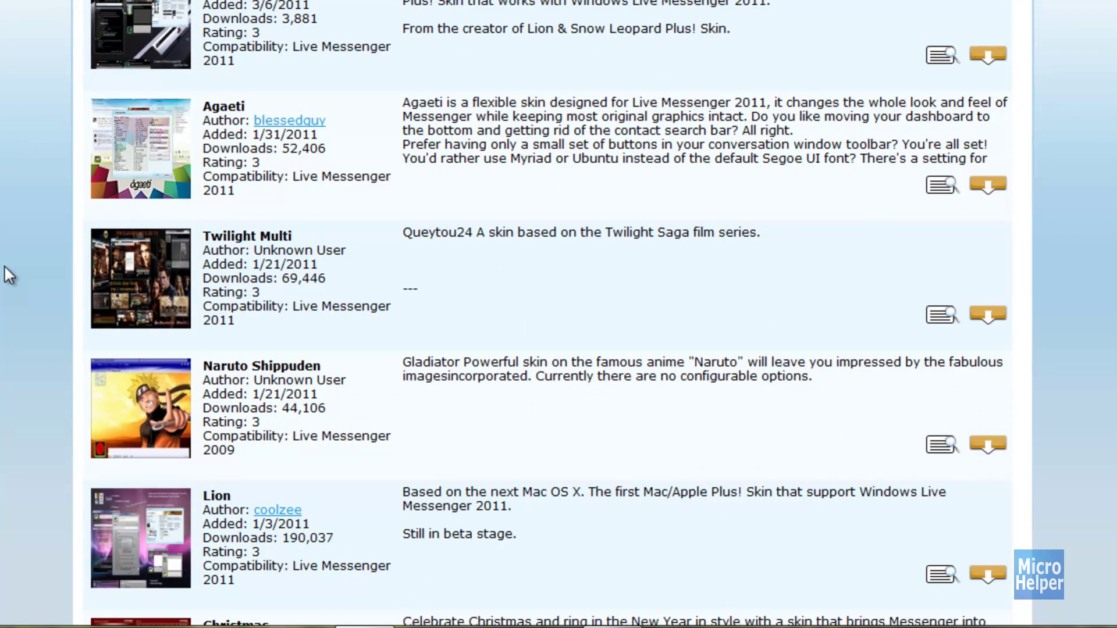
pyautogui.scroll(-12, 4, 264)
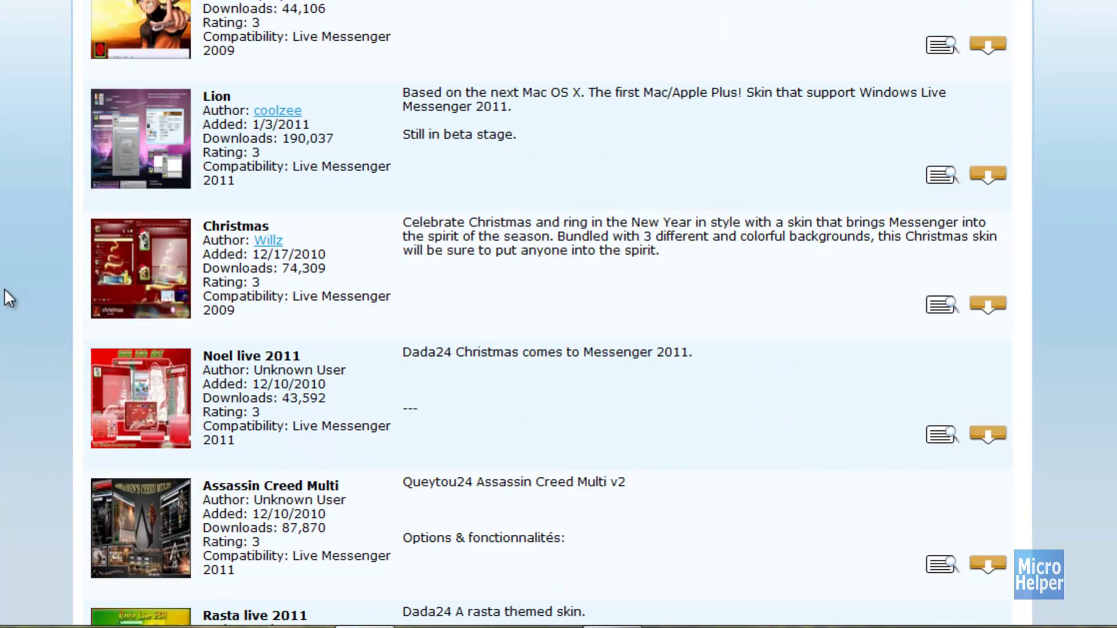
pyautogui.scroll(-14, 5, 288)
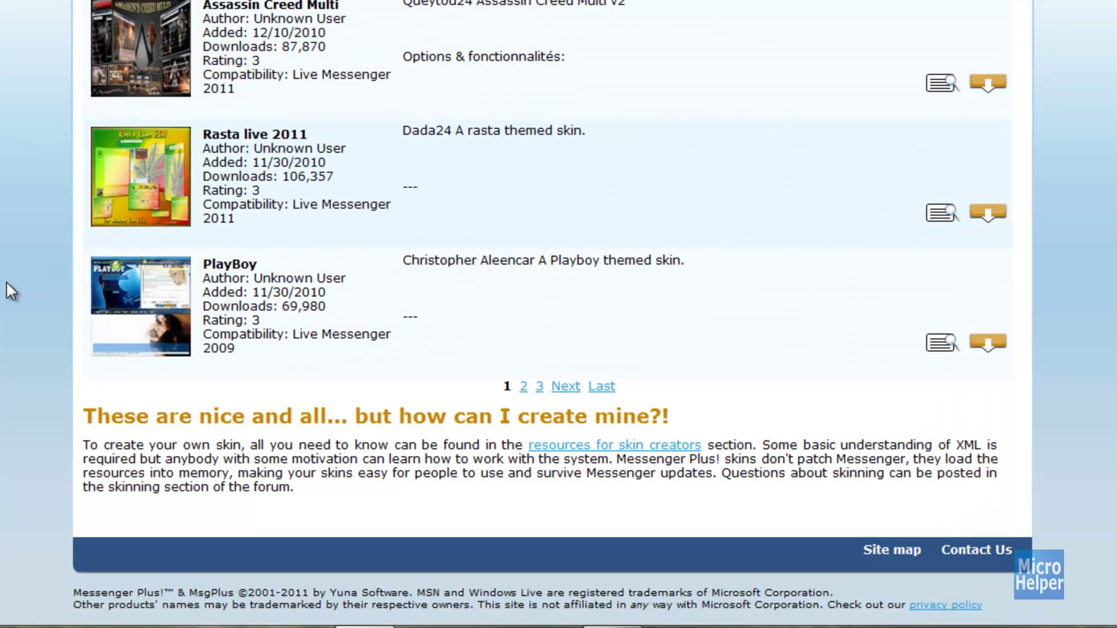
pyautogui.scroll(20, 552, 314)
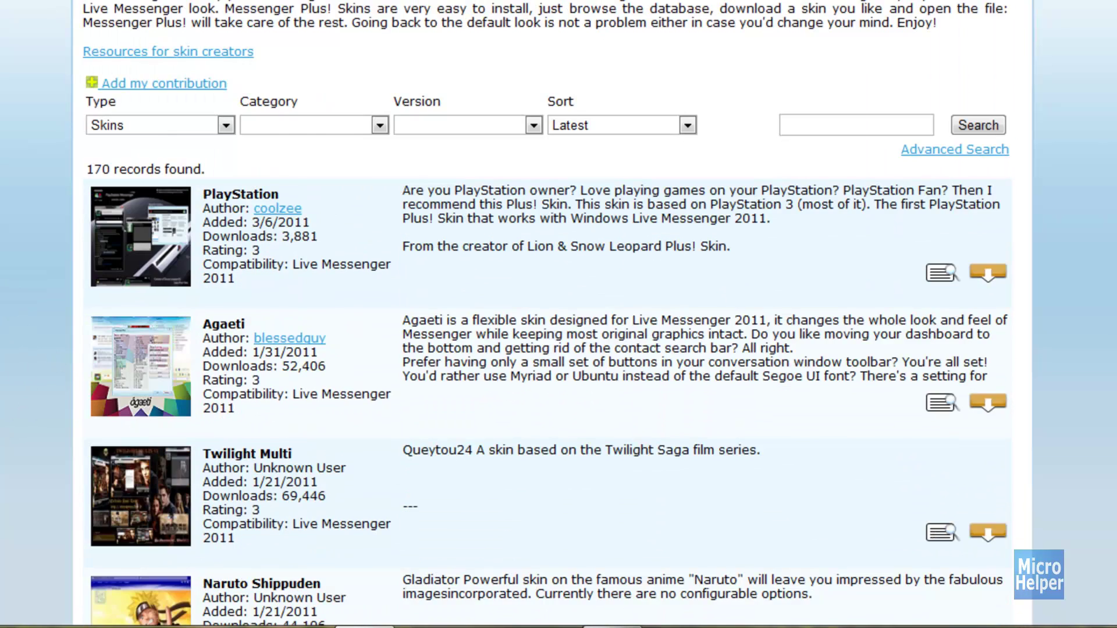
pyautogui.scroll(2, 547, 350)
# Step: Search the skins for "Xbox" and select the search term for replacement
pyautogui.click(825, 198)
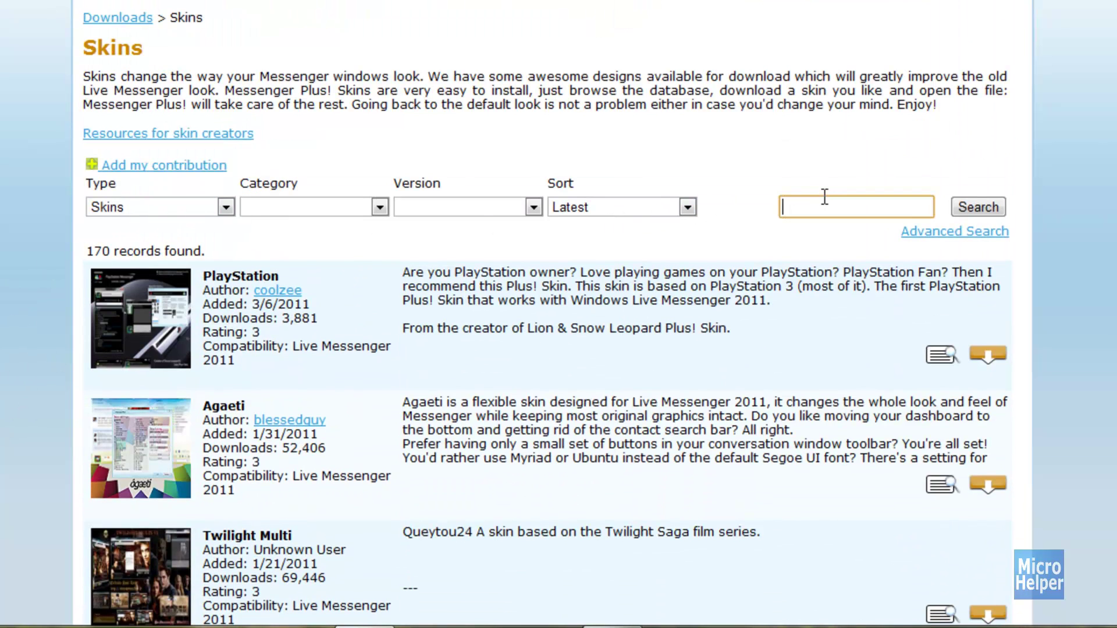
pyautogui.write('Xbox')
pyautogui.press('Return')
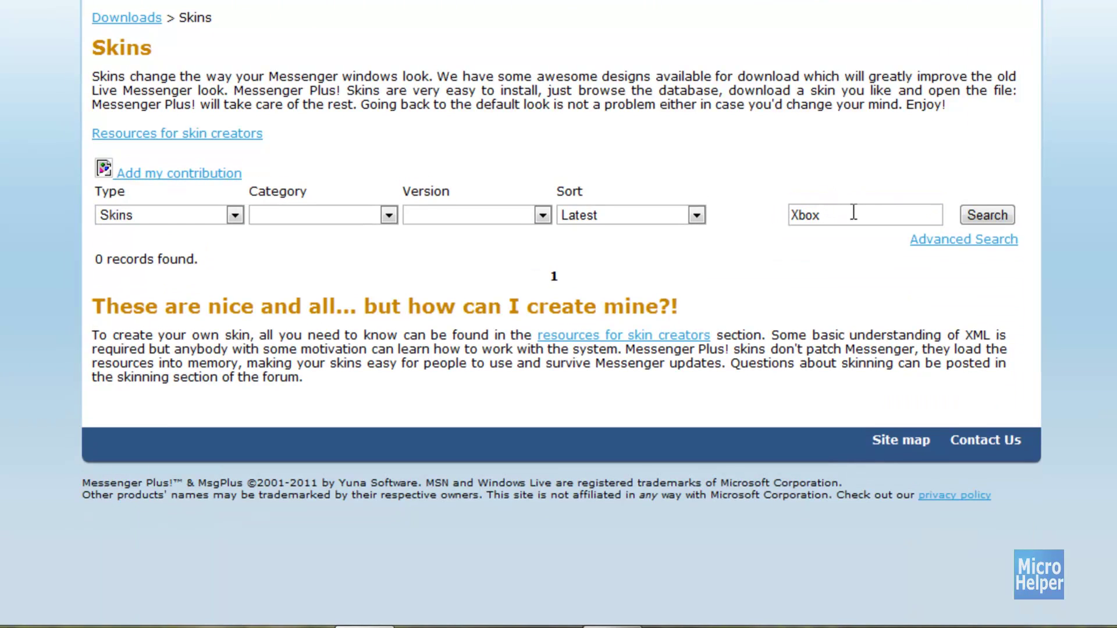
pyautogui.doubleClick(853, 212)
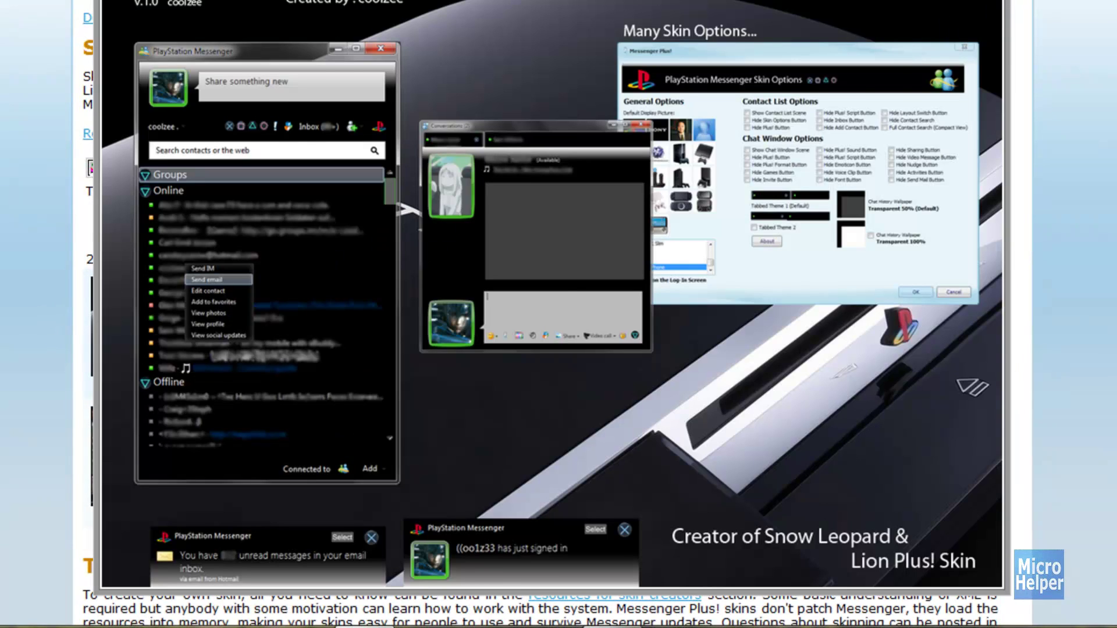
# Step: Open the details page of the PlayStation 1.0 Beta skin and look over its description and preview
pyautogui.click(922, 4)
pyautogui.click(922, 365)
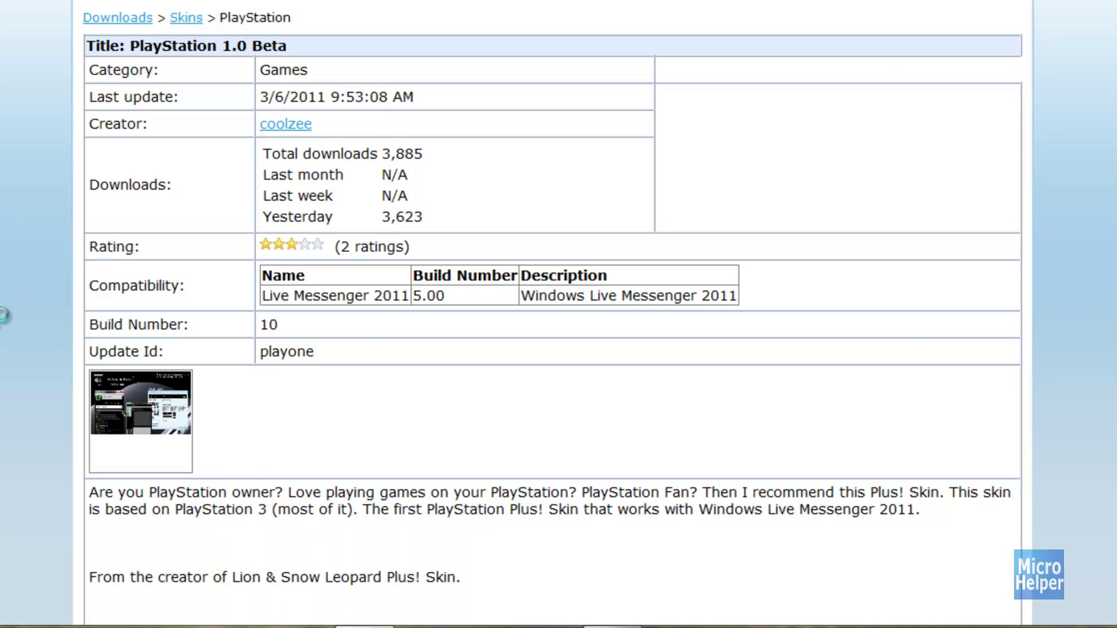
pyautogui.scroll(-5, 558, 315)
pyautogui.scroll(6, 559, 314)
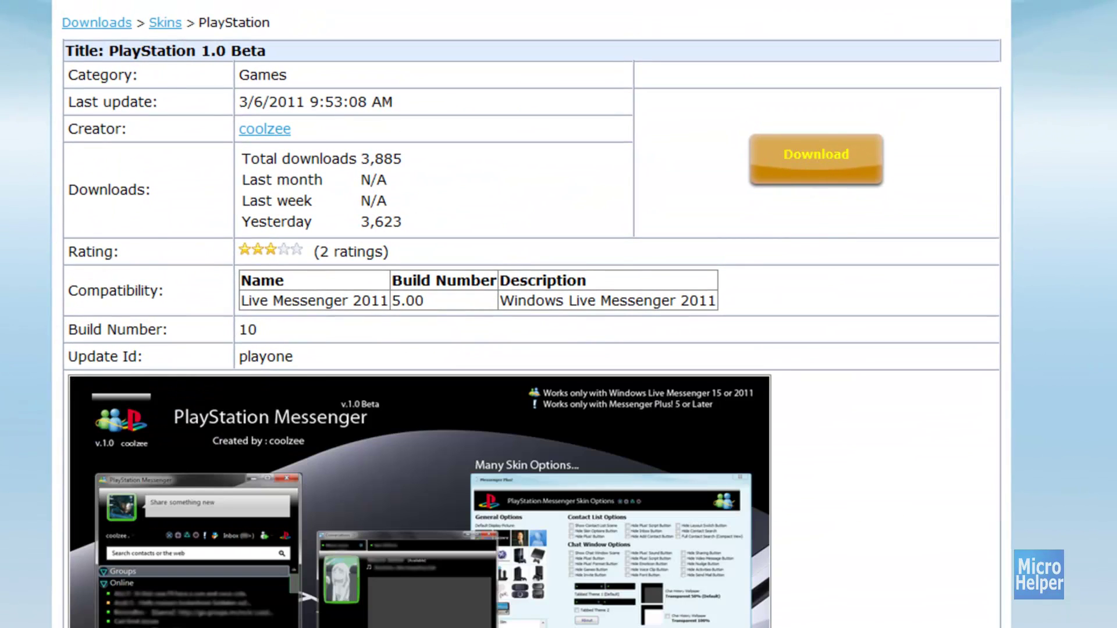
# Step: Download the PlayStation 1.0 Beta skin pack to the Documents library under the file name PlayStation-1.0-Beta
pyautogui.click(816, 157)
pyautogui.click(110, 305)
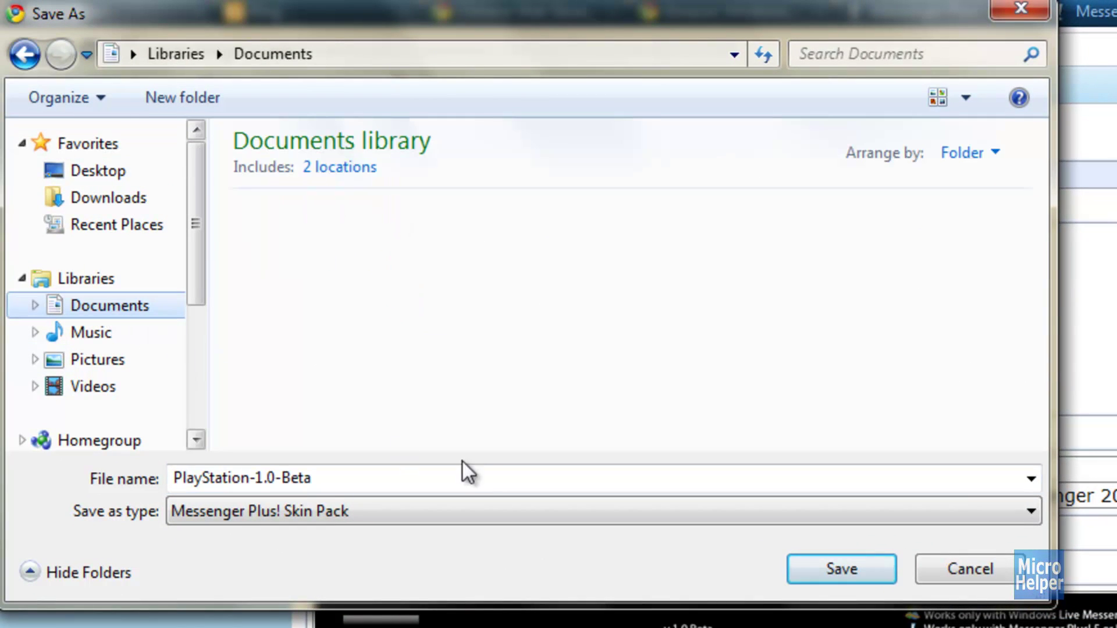
pyautogui.press('Return')
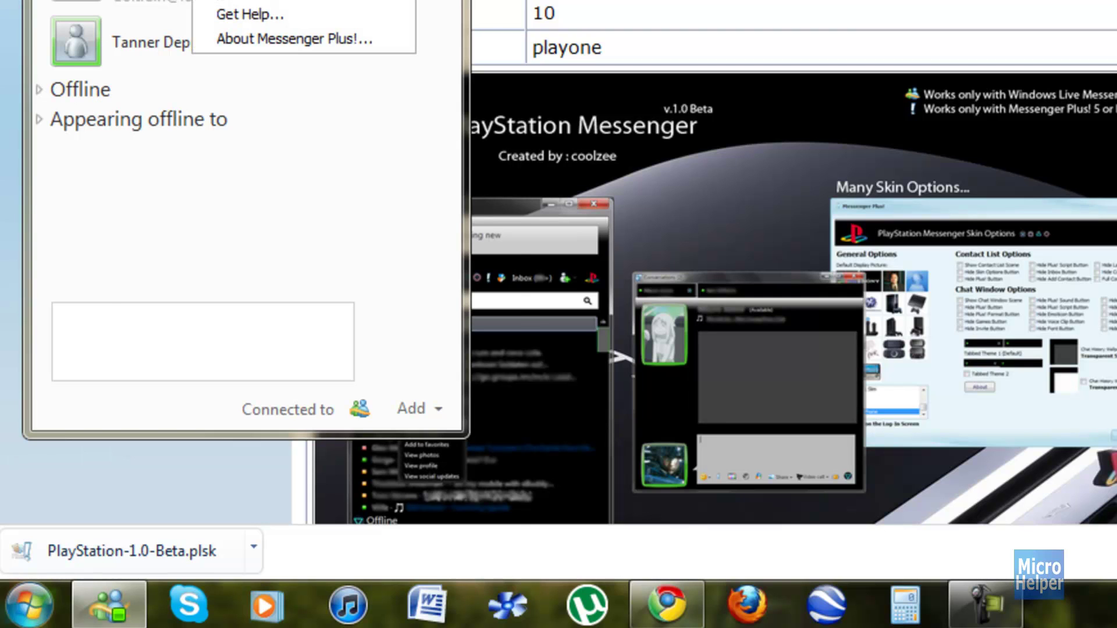
# Step: Import the downloaded PlayStation-1.0-Beta.plsk skin with enabling after import, and restart Messenger to apply it
pyautogui.click(28, 605)
pyautogui.click(32, 606)
pyautogui.click(96, 543)
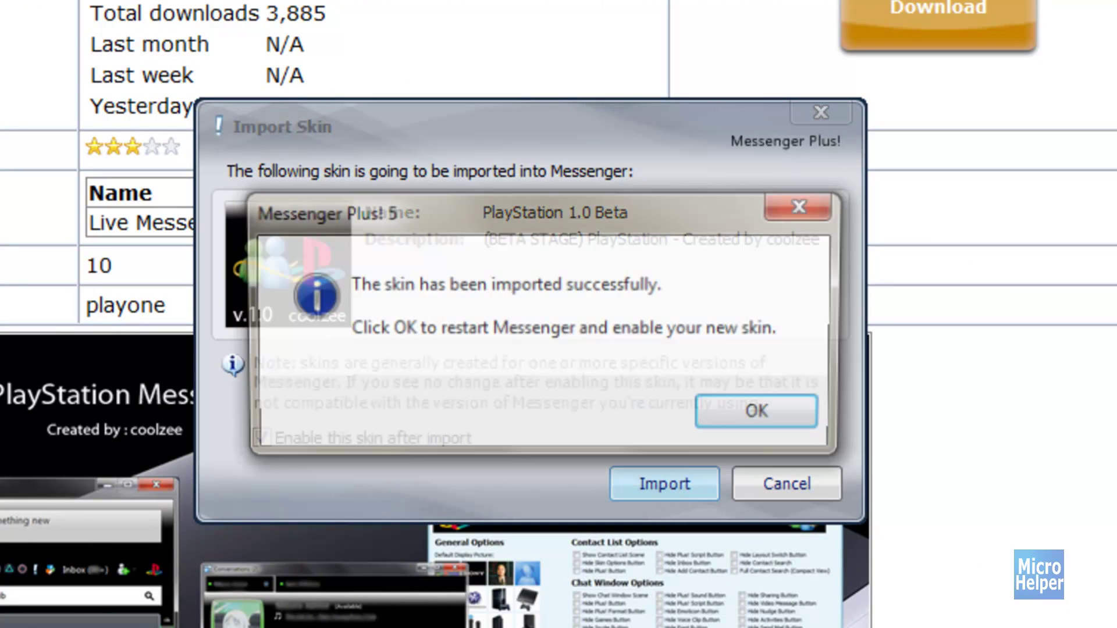
pyautogui.click(705, 404)
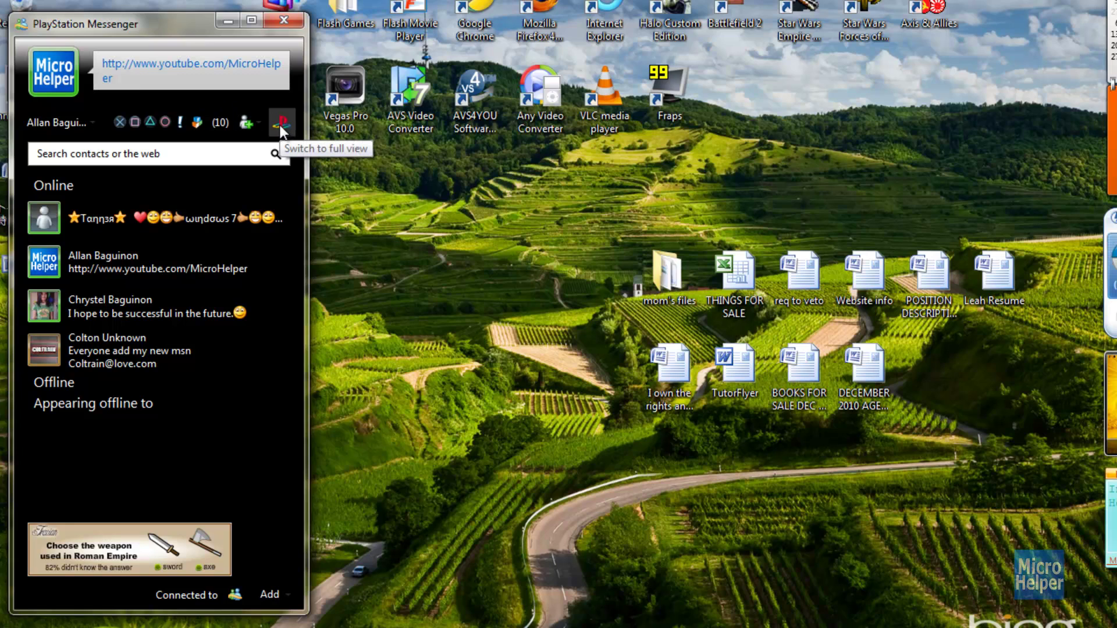
# Step: Examine the PlayStation Messenger skin options, trying PlayStation Logo as the default display picture, and cancel the changes
pyautogui.click(132, 122)
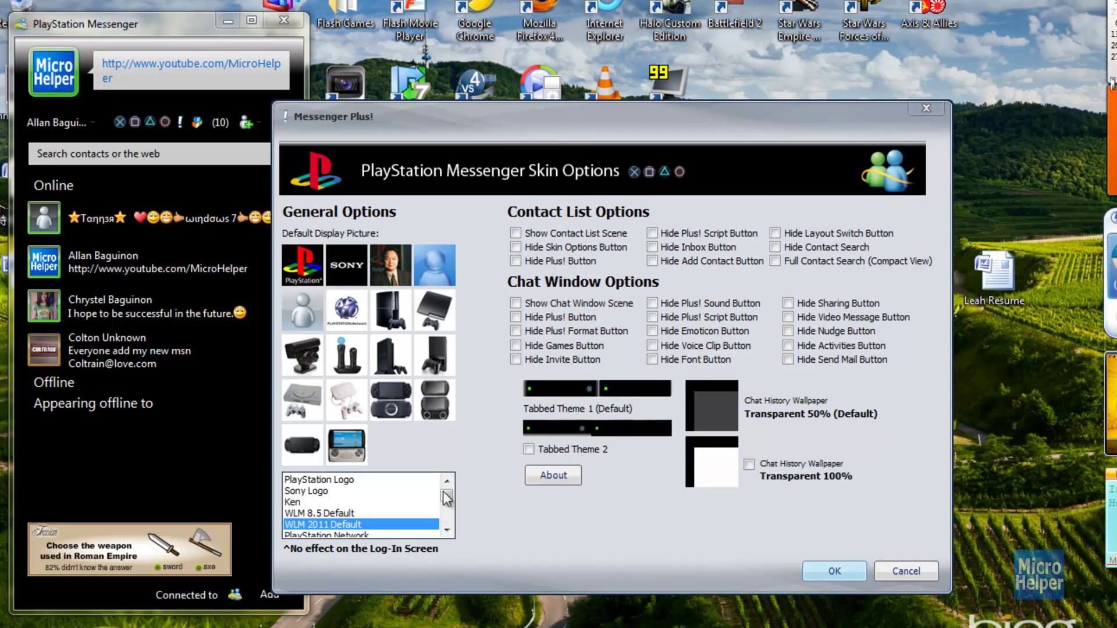
pyautogui.click(355, 481)
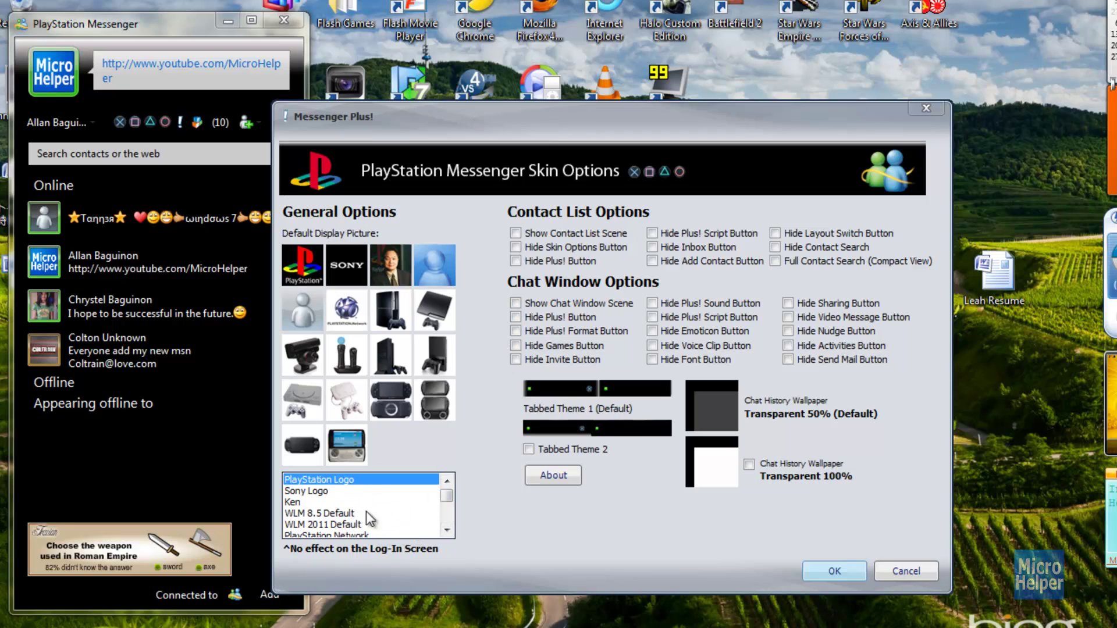
pyautogui.scroll(-5, 366, 512)
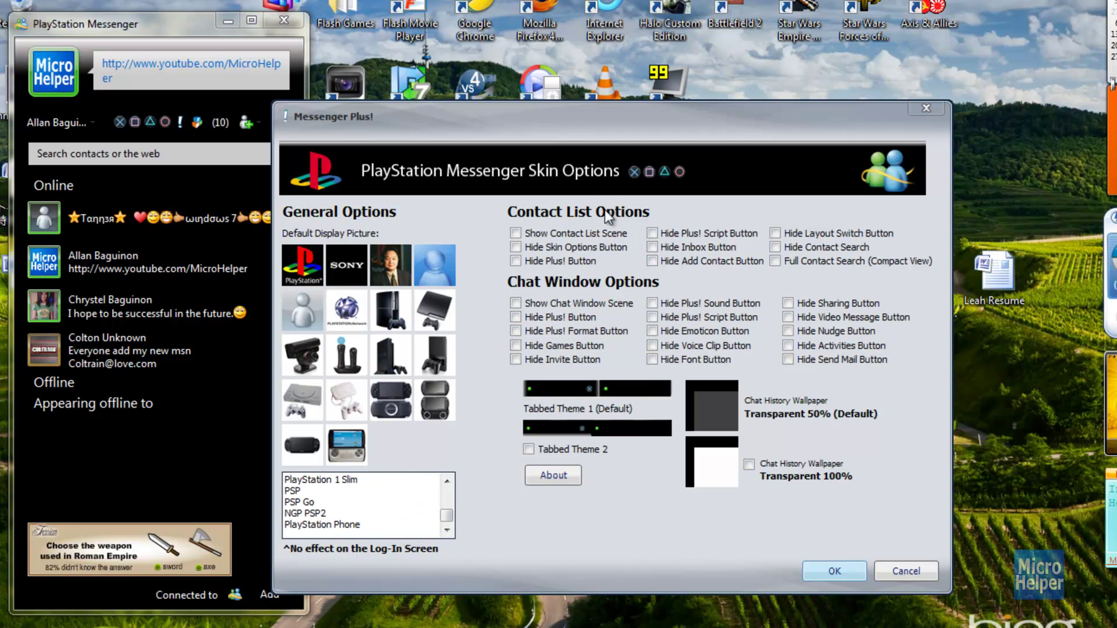
pyautogui.click(928, 575)
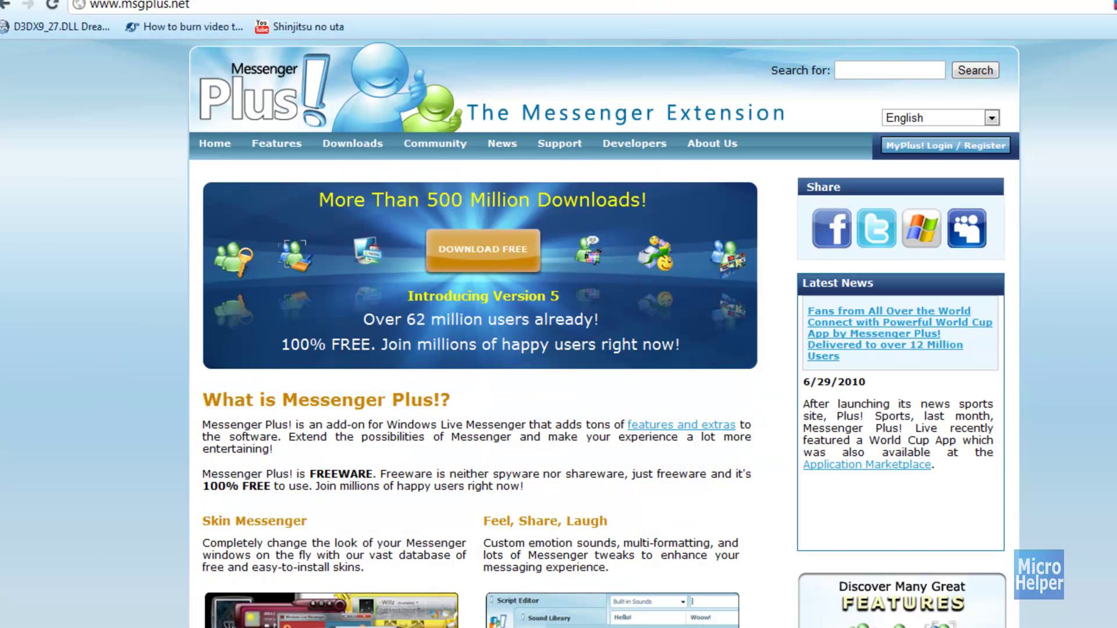
# Step: Look over the Messenger Plus! home page, and briefly reopen the PlayStation skin options before closing them
pyautogui.scroll(-5, 97, 355)
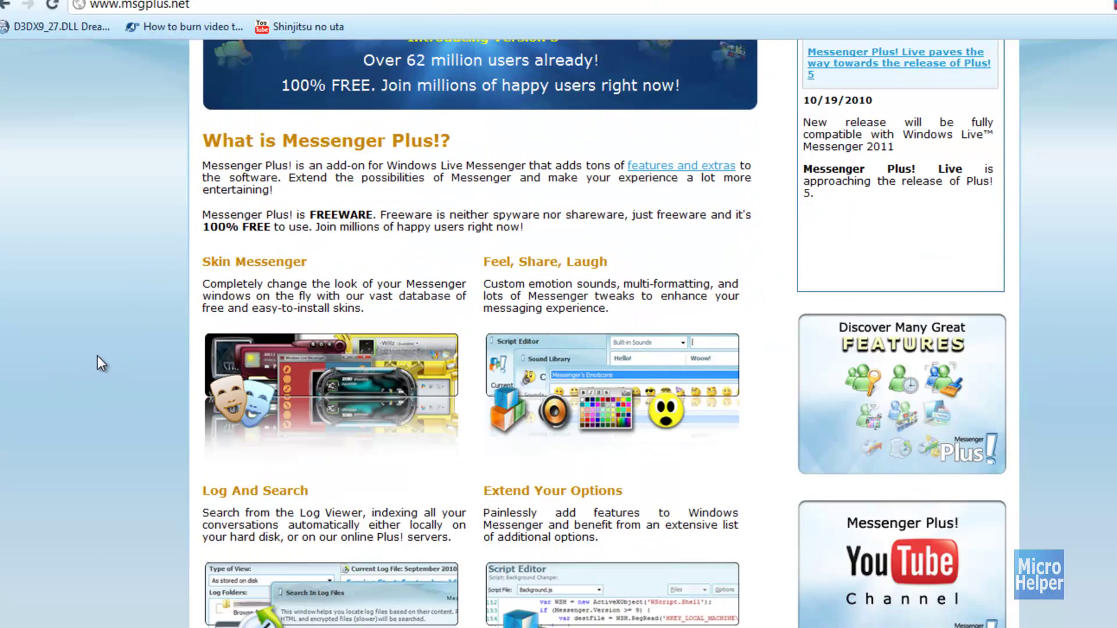
pyautogui.scroll(5, 591, 40)
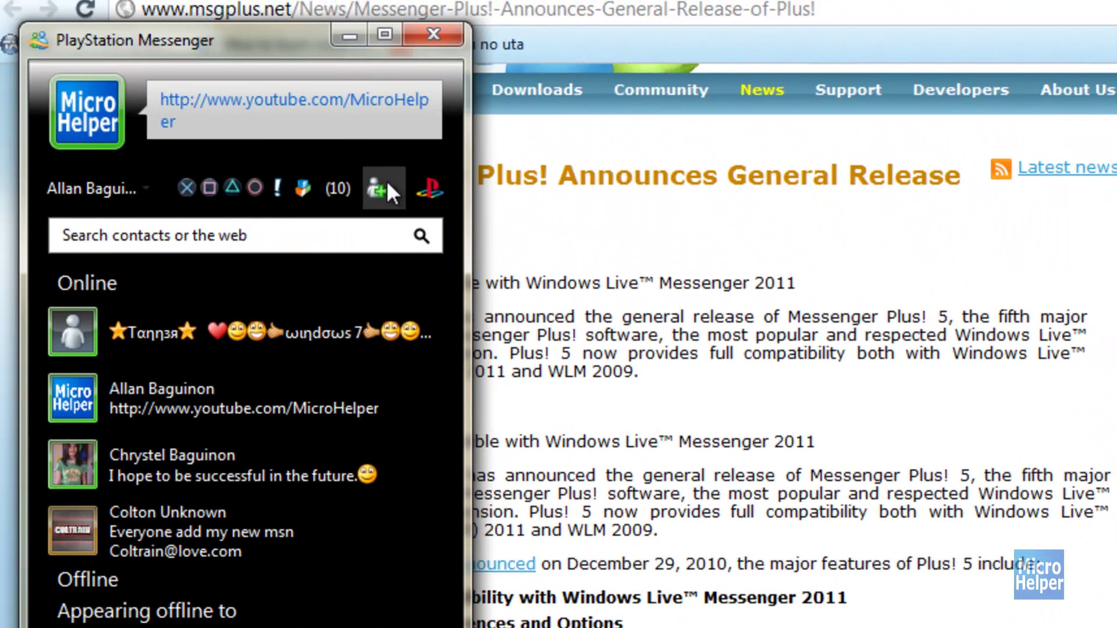
pyautogui.click(256, 192)
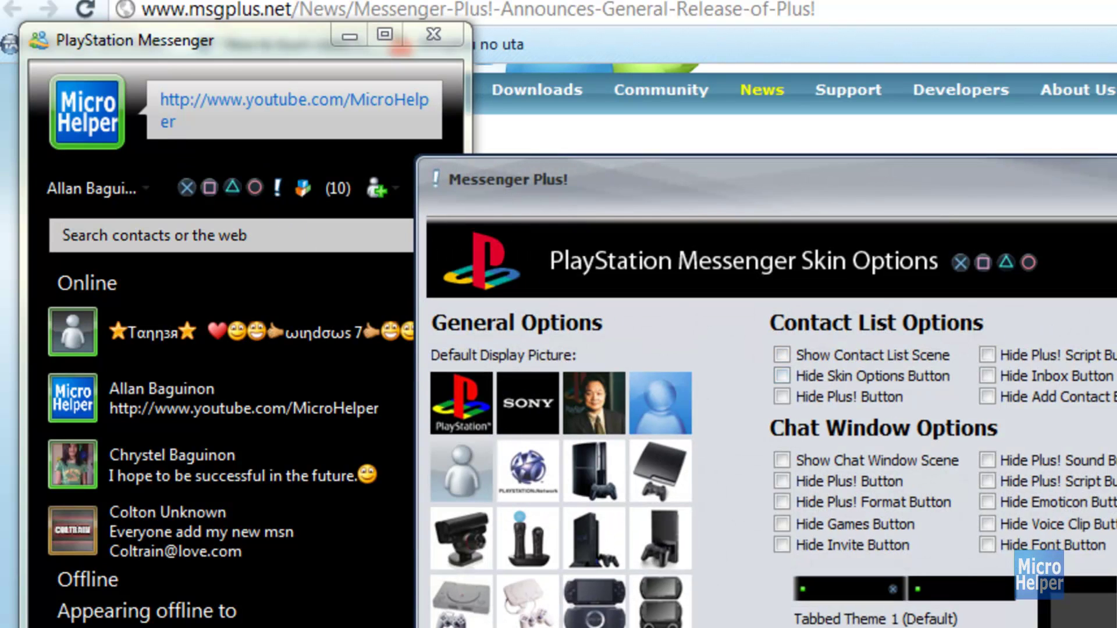
pyautogui.press('Escape')
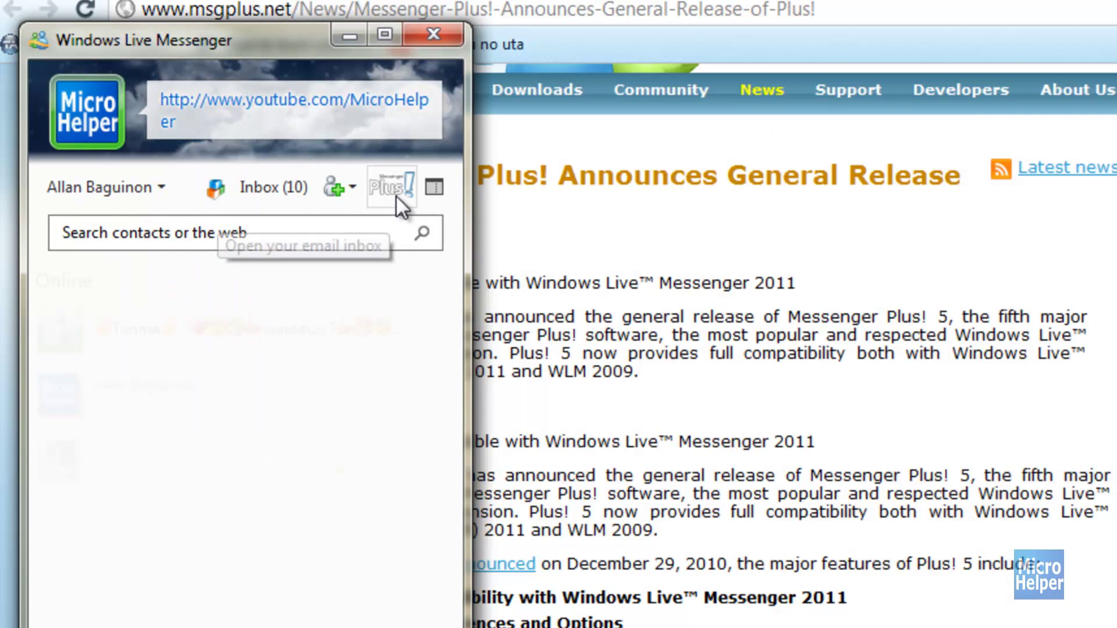
# Step: Open the Messenger Plus! Preferences & Options, look through the categories such as Language and Appearance, and close the window
pyautogui.click(395, 190)
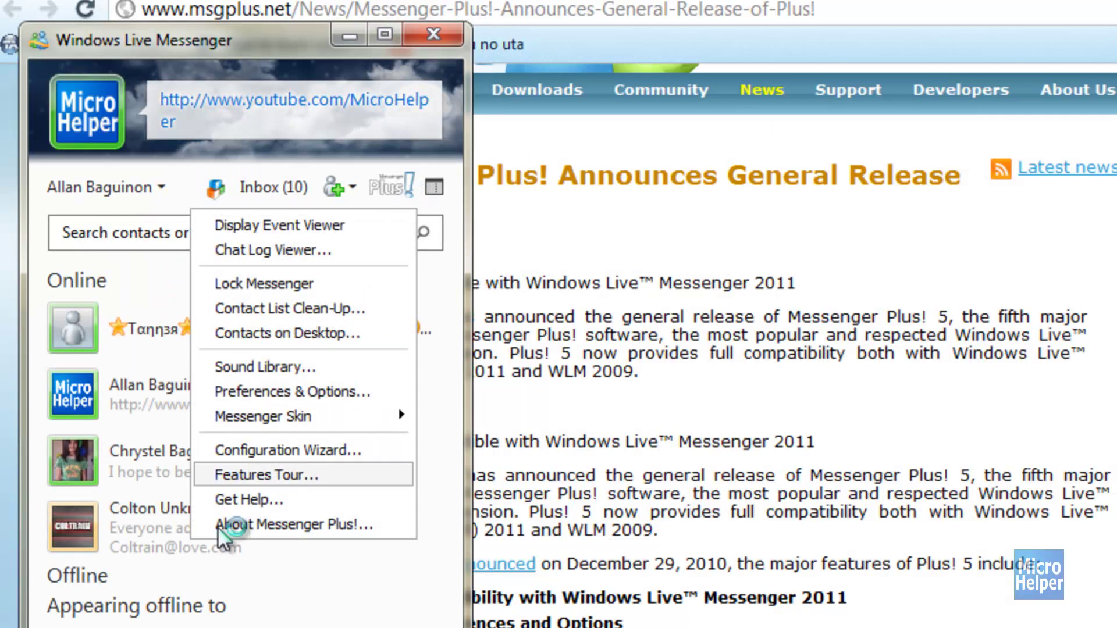
pyautogui.click(303, 398)
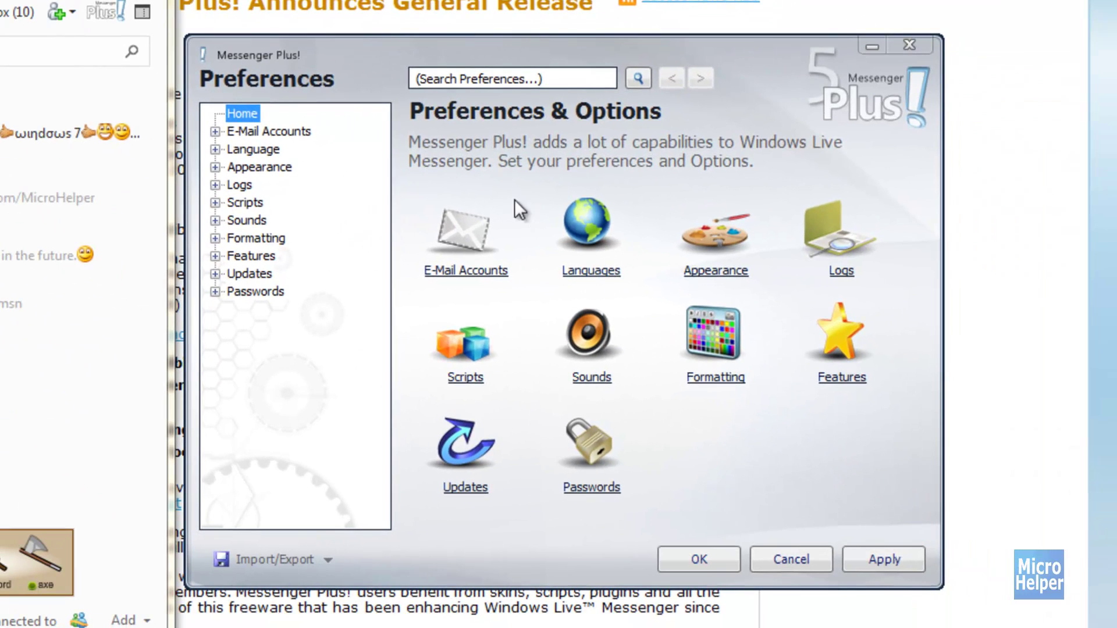
pyautogui.click(525, 75)
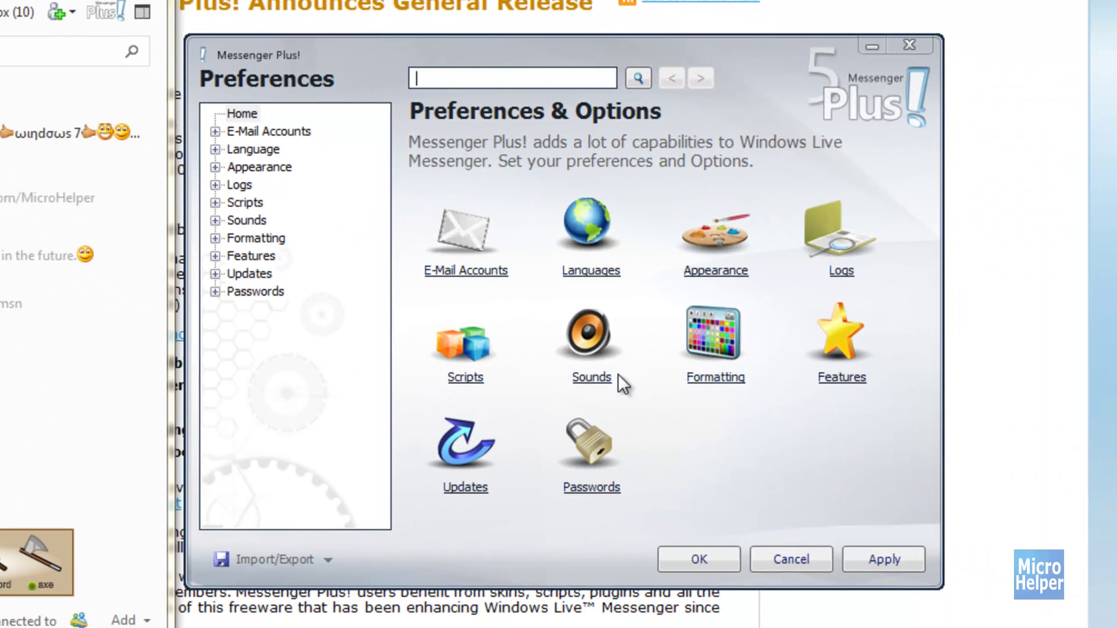
pyautogui.click(216, 150)
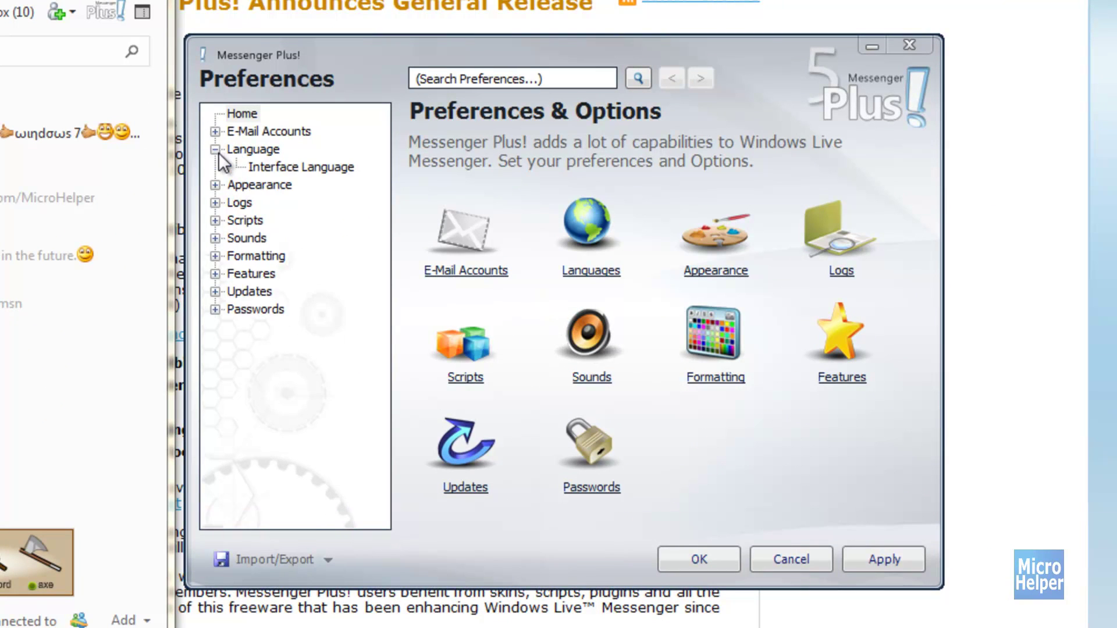
pyautogui.click(216, 150)
pyautogui.click(215, 167)
pyautogui.click(215, 168)
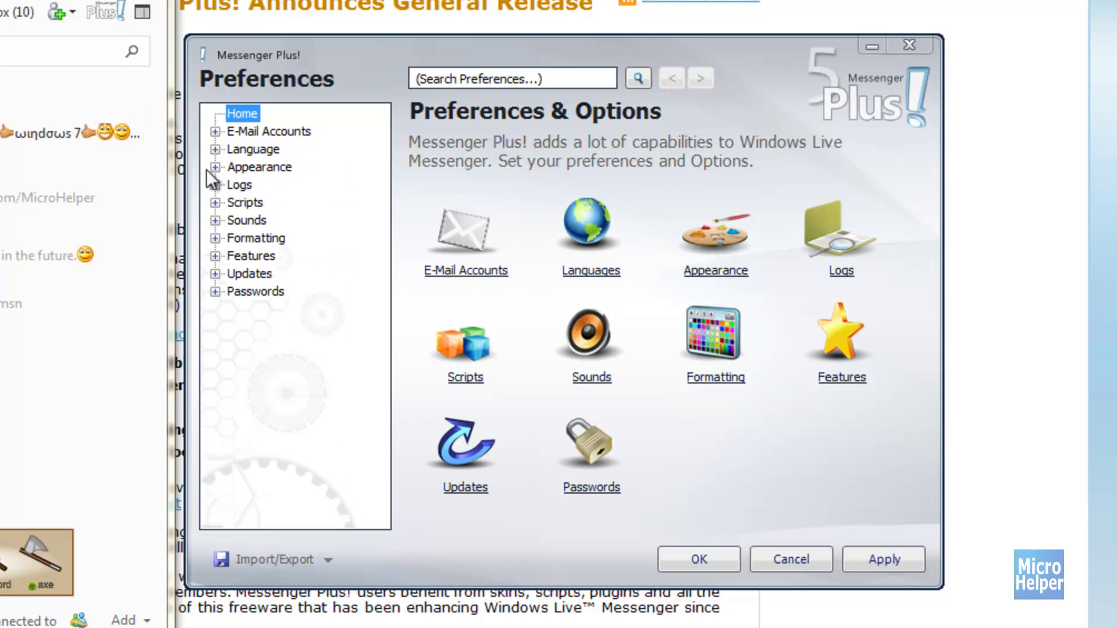
pyautogui.click(909, 46)
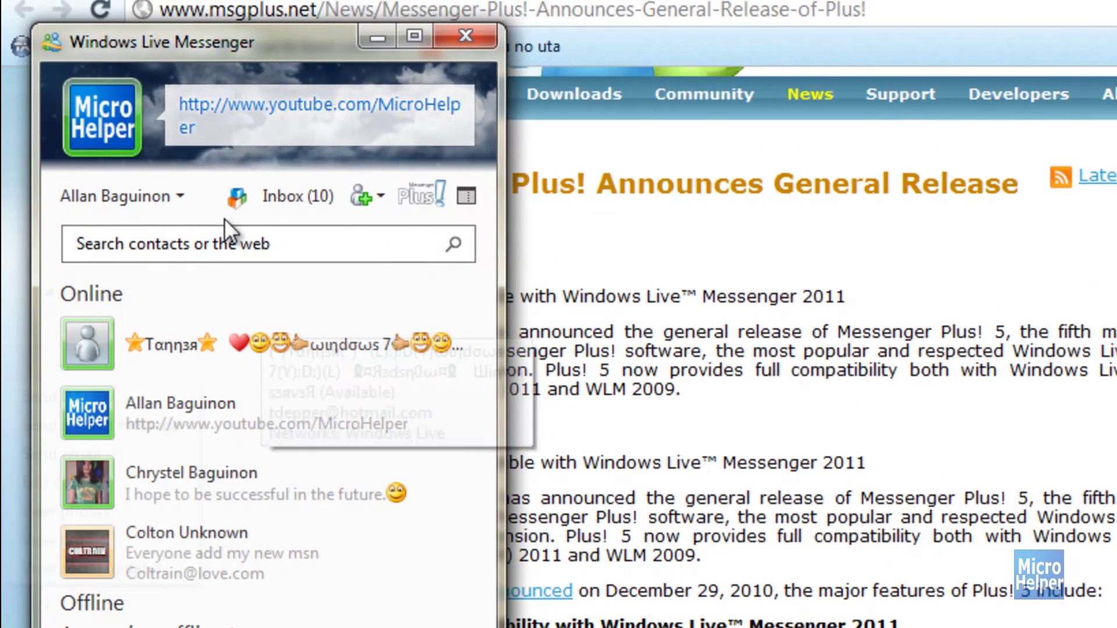
# Step: Look at the personal message editor and status choices, and open and close the Personalized Status window
pyautogui.click(243, 128)
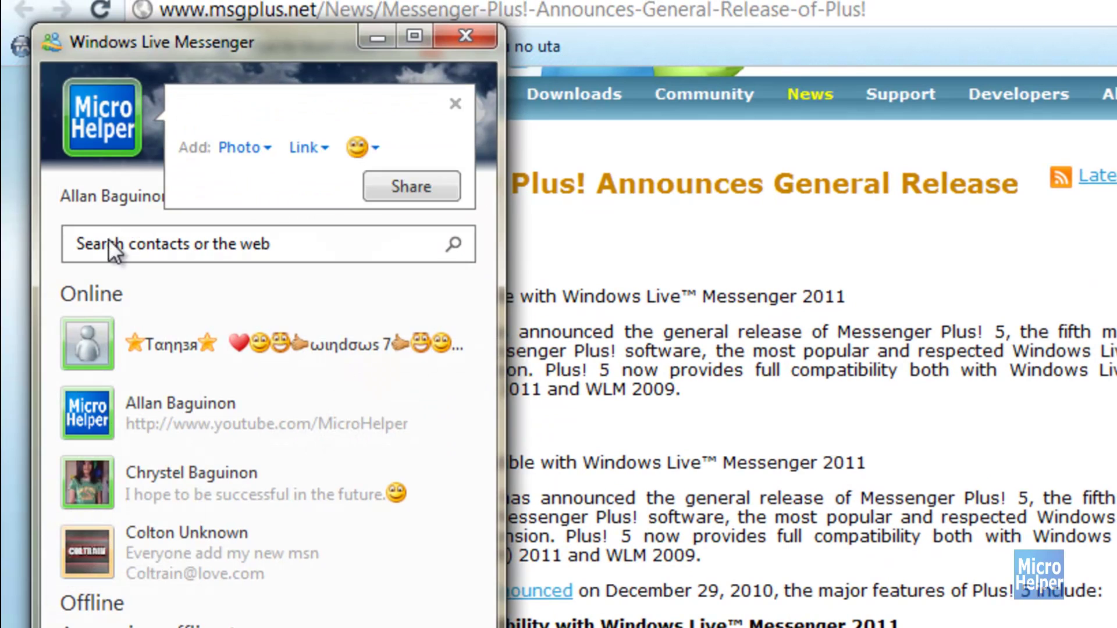
pyautogui.click(109, 195)
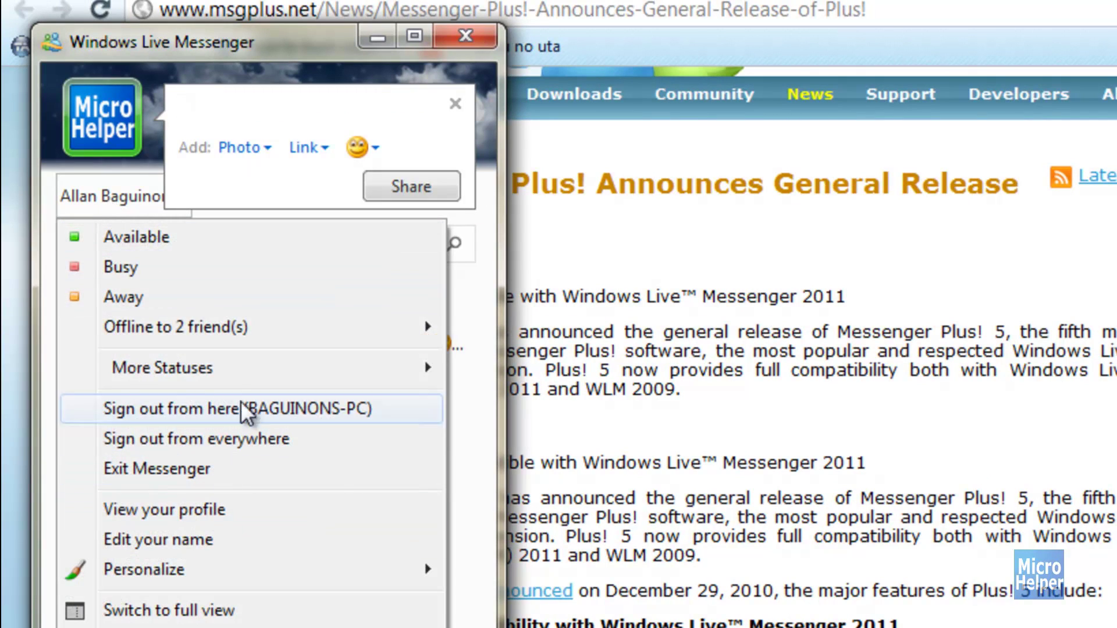
pyautogui.moveTo(239, 363)
pyautogui.click(508, 370)
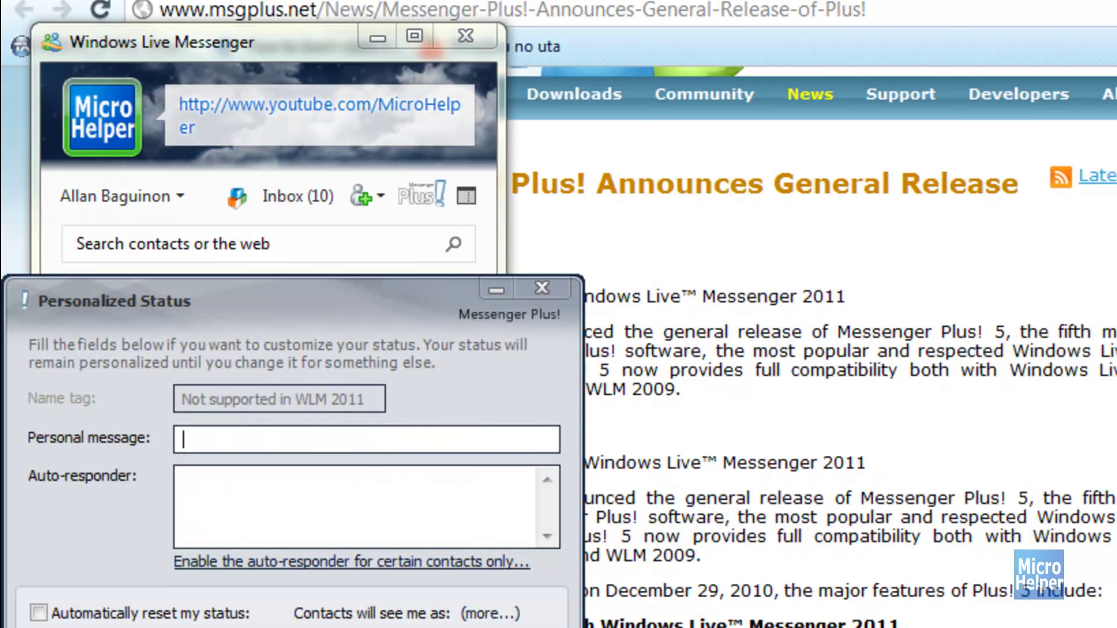
pyautogui.press('Escape')
# Step: Open the Messenger theme selection, browse the available themes, and close it without choosing one
pyautogui.click(96, 204)
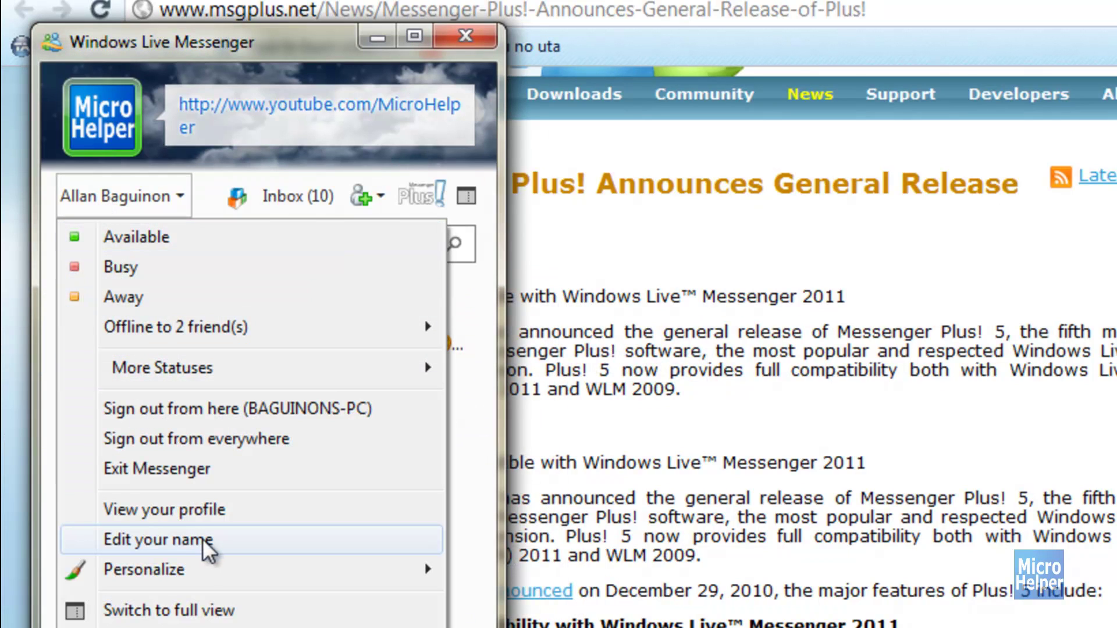
pyautogui.moveTo(214, 568)
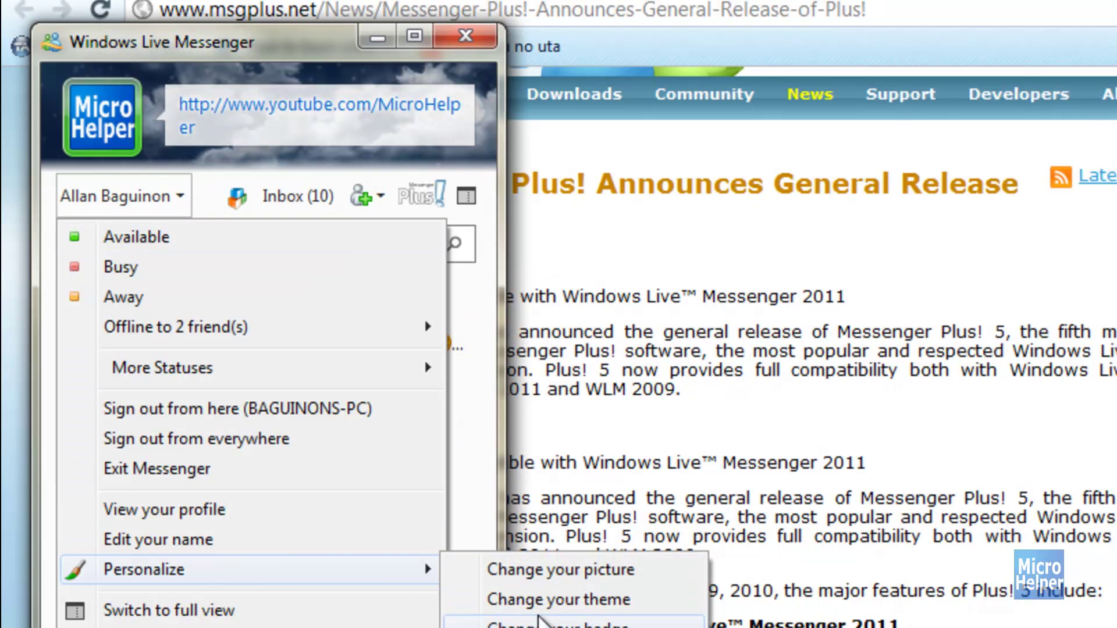
pyautogui.click(557, 600)
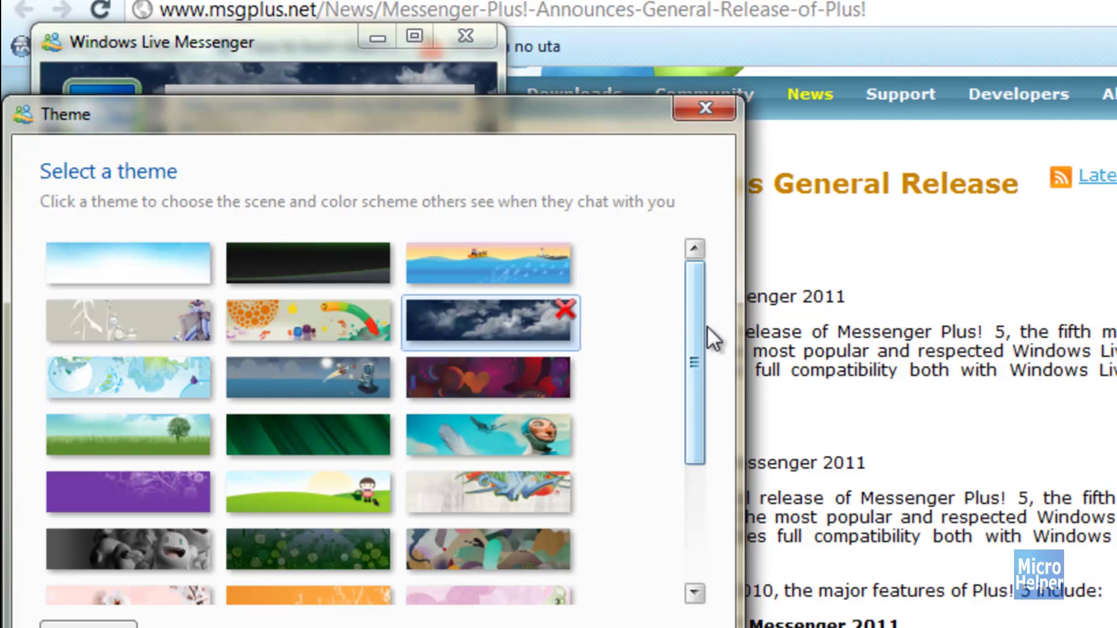
pyautogui.scroll(-4, 689, 349)
pyautogui.click(705, 110)
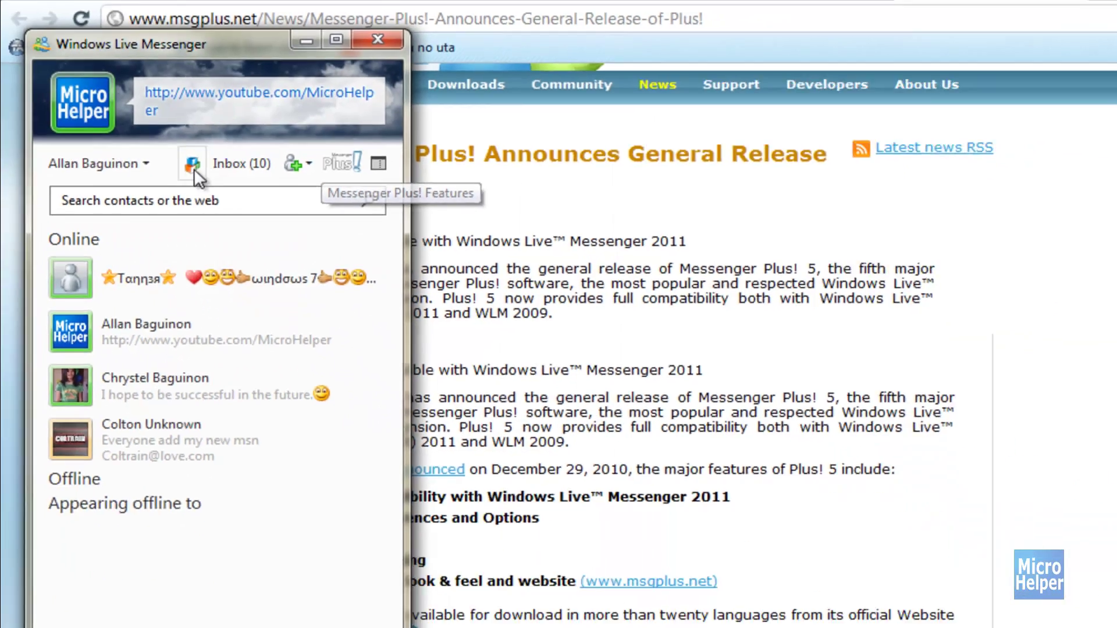
# Step: Open the online page for getting new Messenger Plus! scripts
pyautogui.click(192, 166)
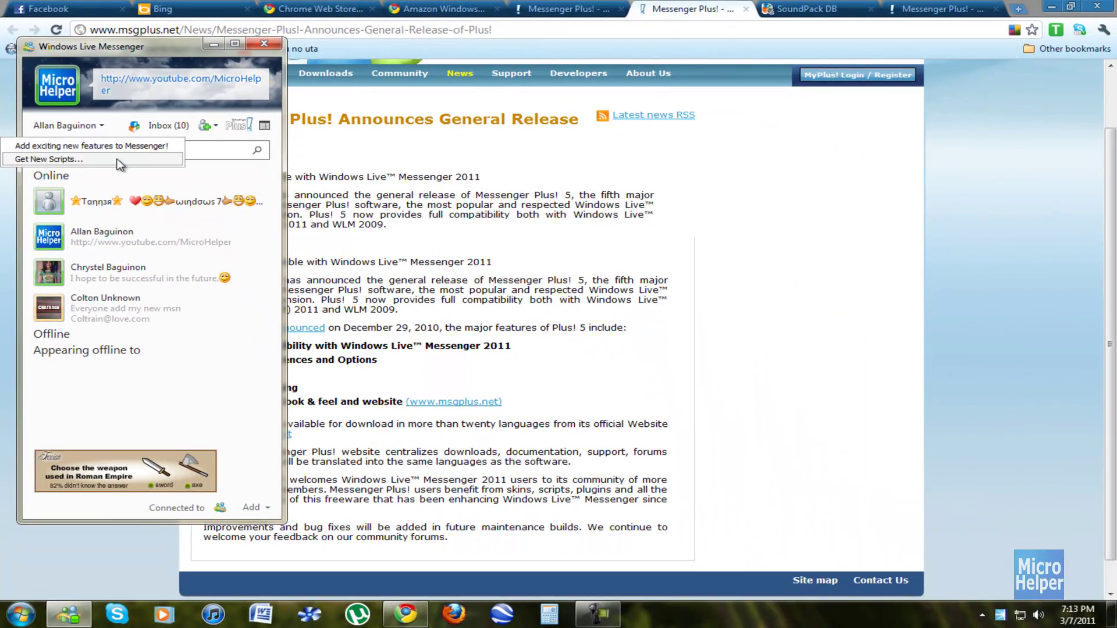
pyautogui.click(117, 160)
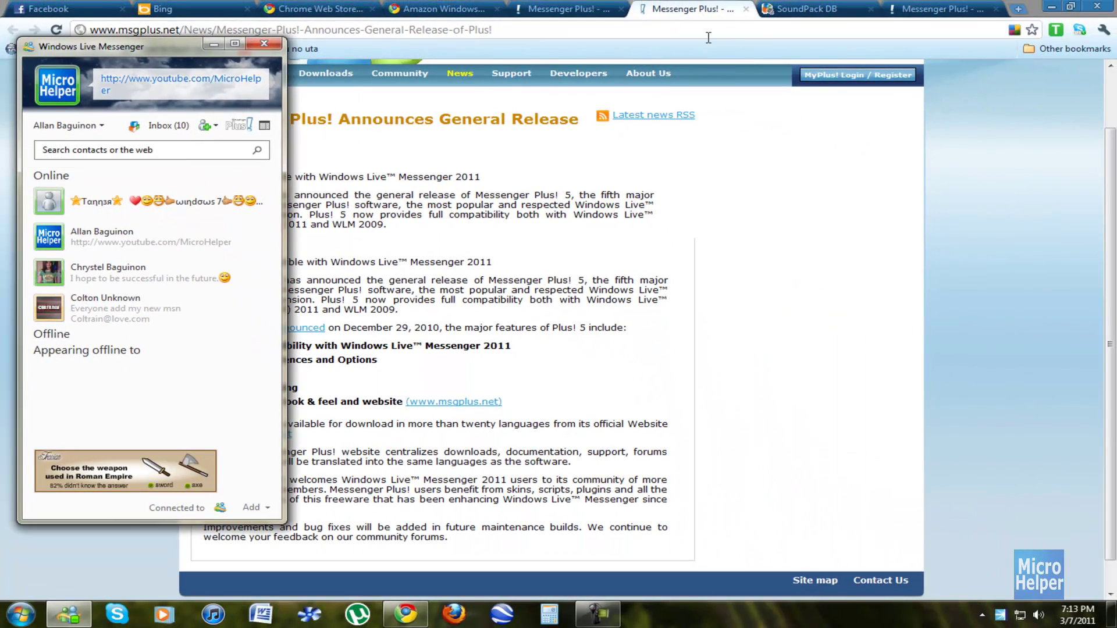
# Step: Close the browser pages for the Plus! 5 release news, SoundPack DB and PlayStation skin, and check the remaining Messenger Plus! pages
pyautogui.click(619, 9)
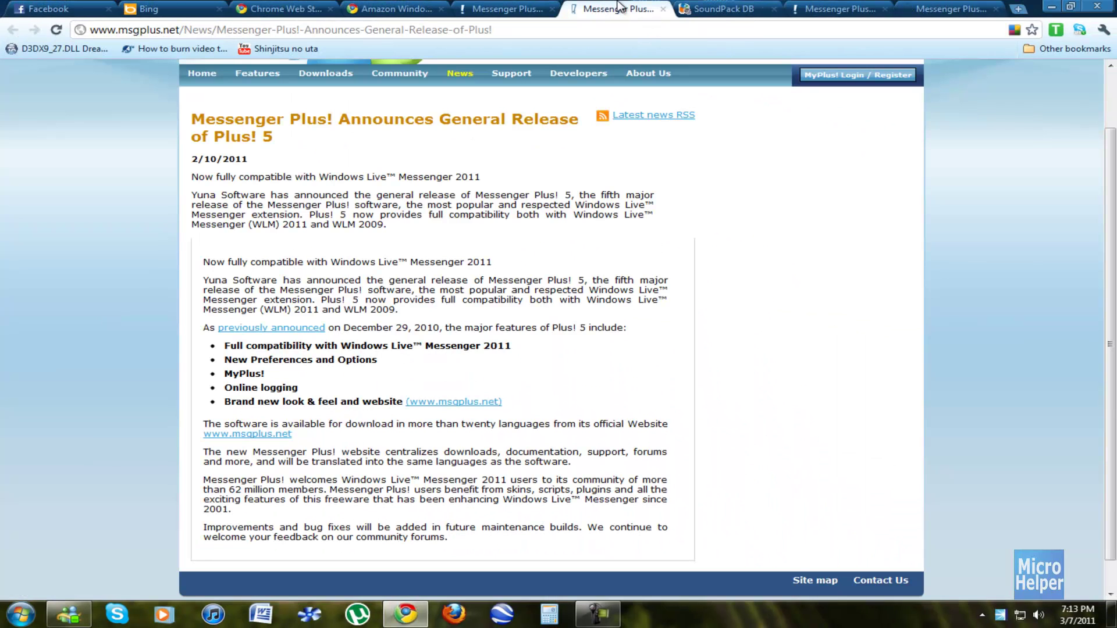
pyautogui.click(662, 9)
pyautogui.click(663, 9)
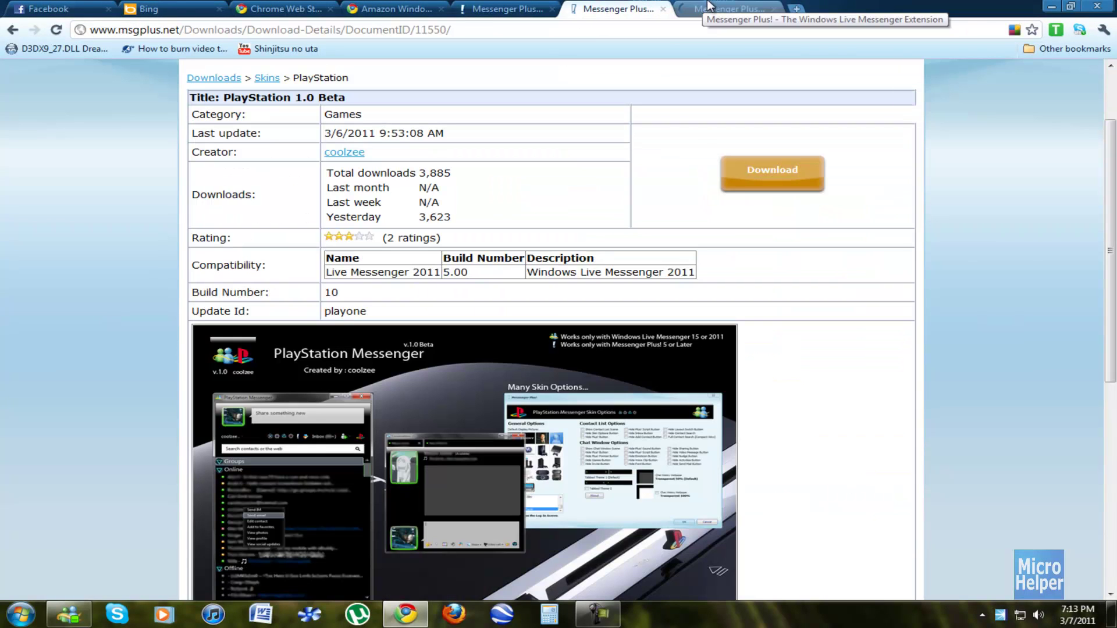
pyautogui.scroll(-6, 772, 193)
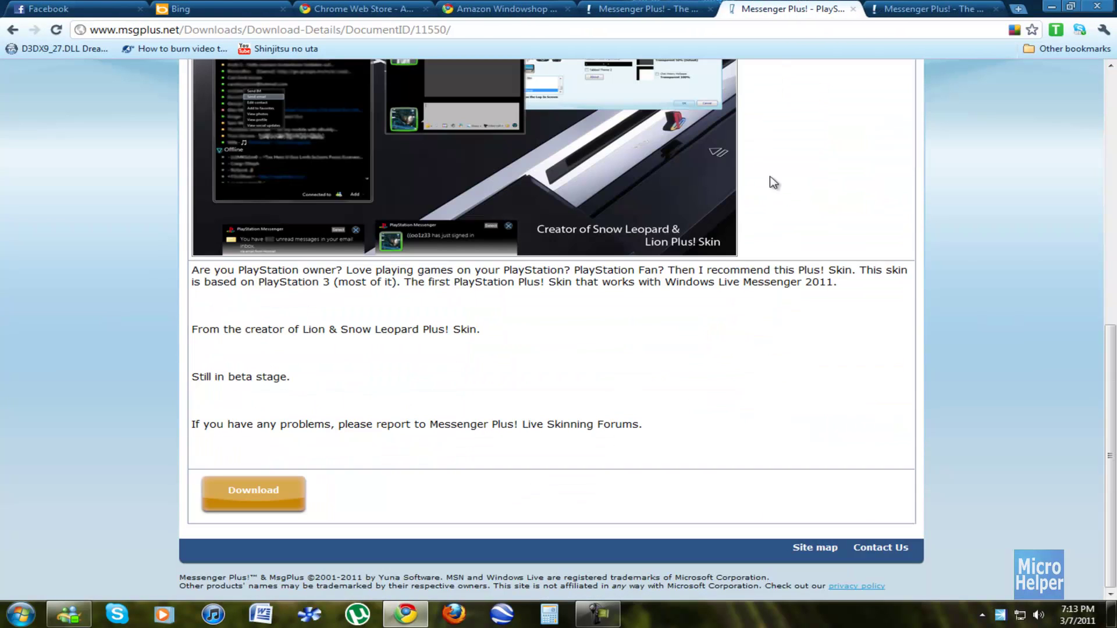
pyautogui.click(853, 9)
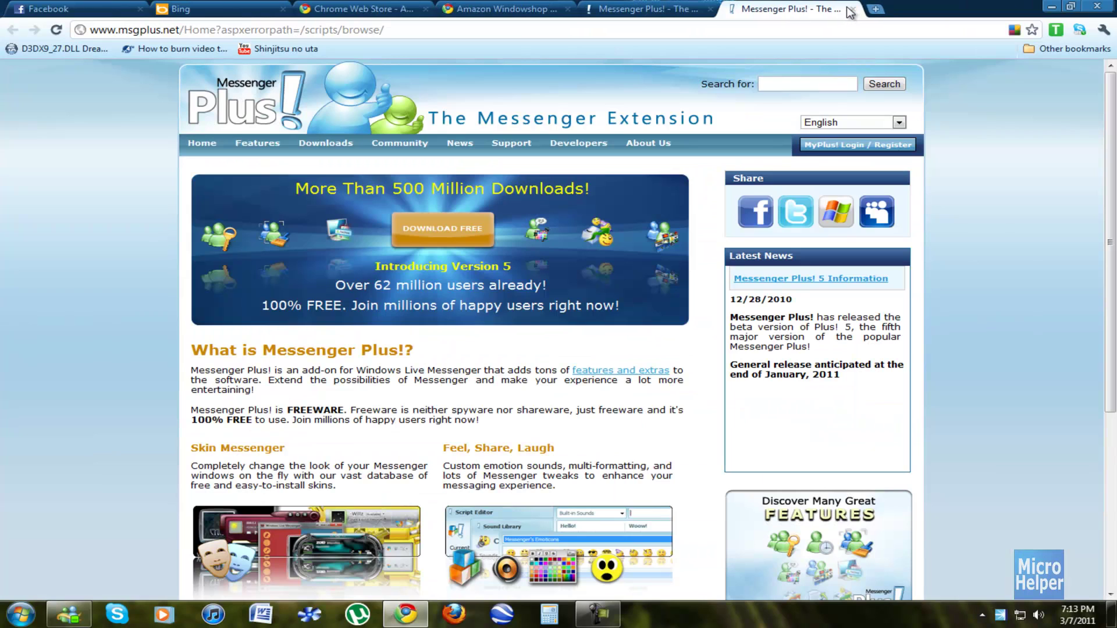
pyautogui.click(732, 7)
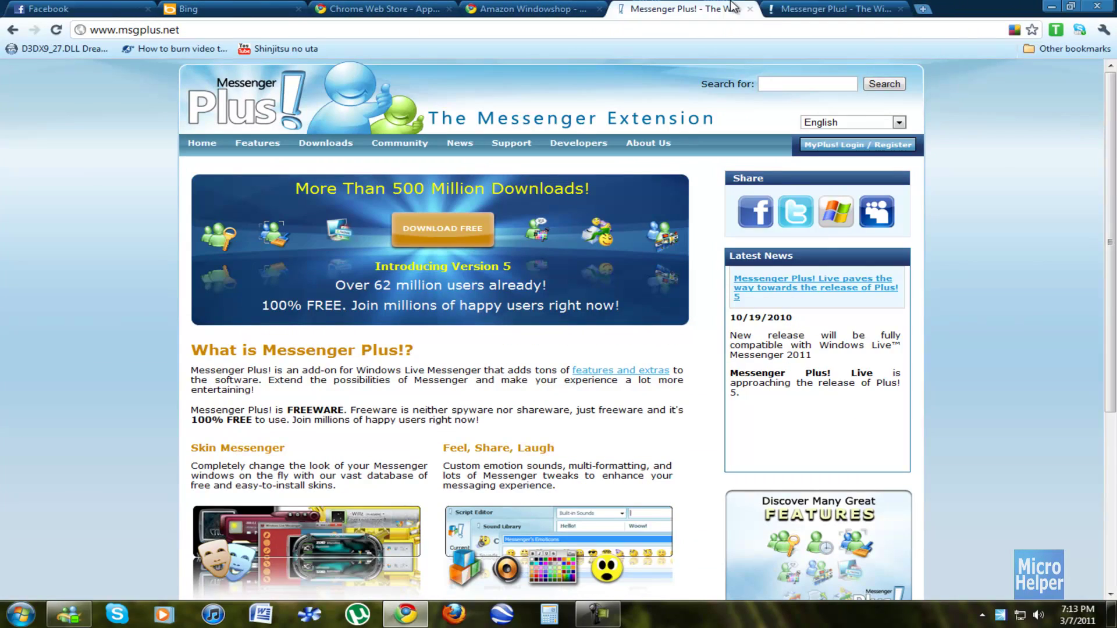
pyautogui.click(750, 9)
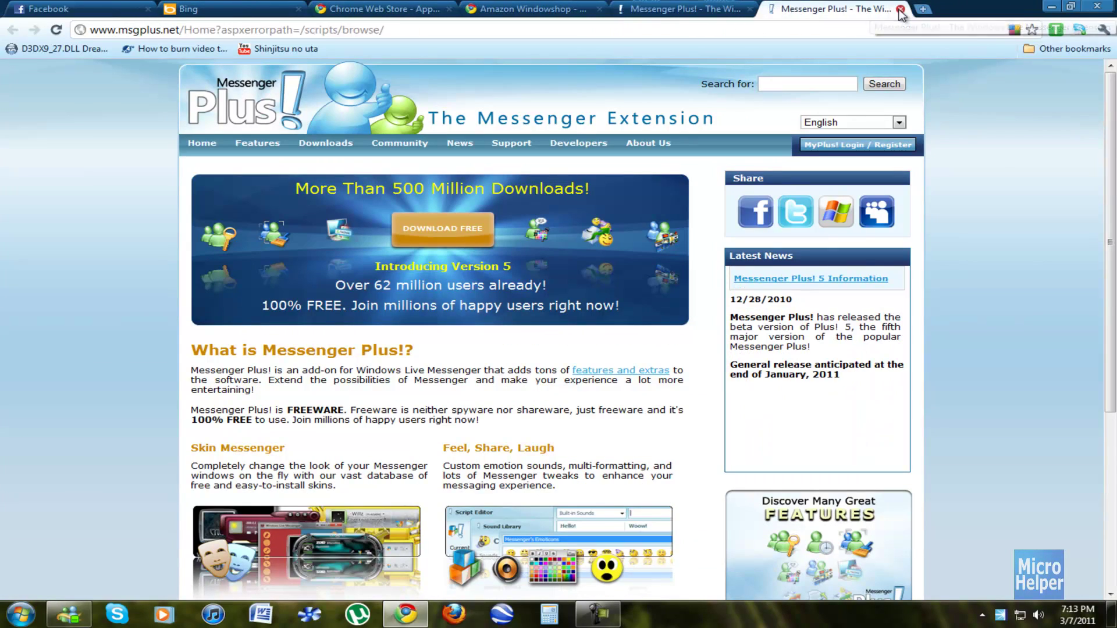